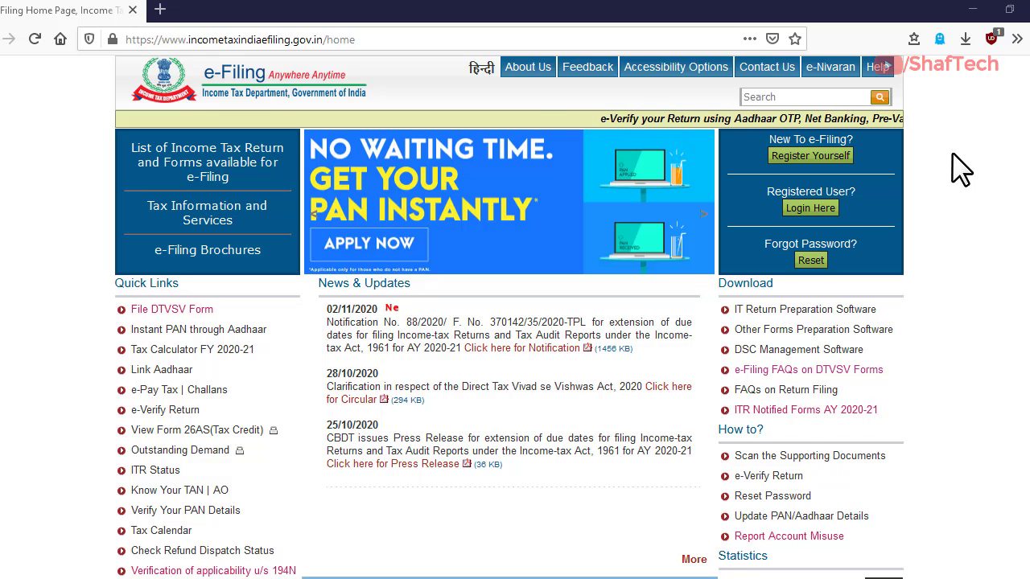
{"action": "key", "text": "ctrl+shift+r"}
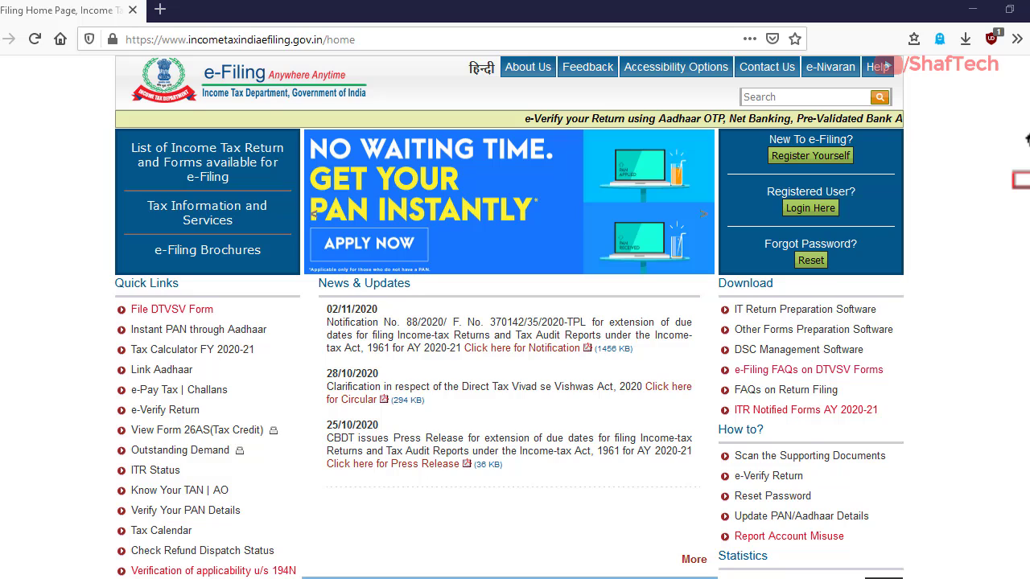
{"action": "mouse_move", "coordinate": [756, 130]}
{"action": "left_mouse_down"}
{"action": "mouse_move", "coordinate": [792, 167]}
{"action": "mouse_move", "coordinate": [869, 174]}
{"action": "left_mouse_up"}
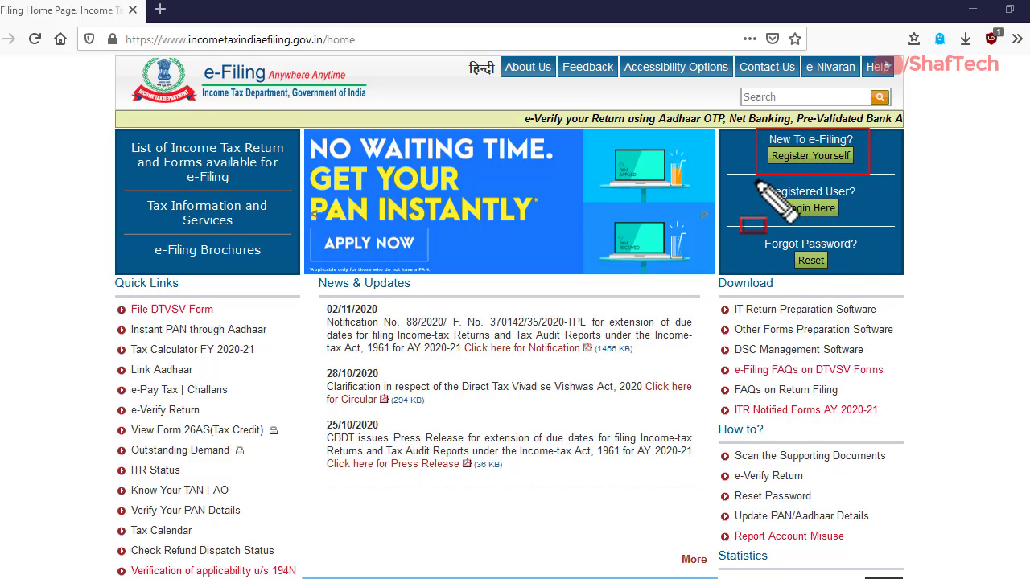
{"action": "mouse_move", "coordinate": [756, 178]}
{"action": "left_mouse_down"}
{"action": "mouse_move", "coordinate": [852, 255]}
{"action": "mouse_move", "coordinate": [869, 222]}
{"action": "left_mouse_up"}
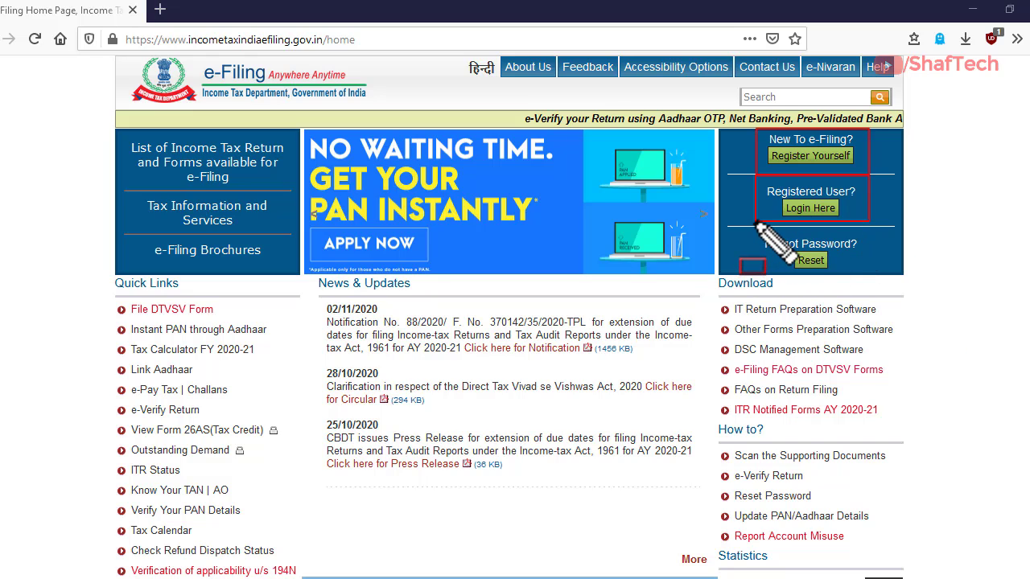
{"action": "mouse_move", "coordinate": [756, 224]}
{"action": "left_mouse_down"}
{"action": "mouse_move", "coordinate": [753, 298]}
{"action": "mouse_move", "coordinate": [850, 298]}
{"action": "mouse_move", "coordinate": [859, 277]}
{"action": "left_mouse_up"}
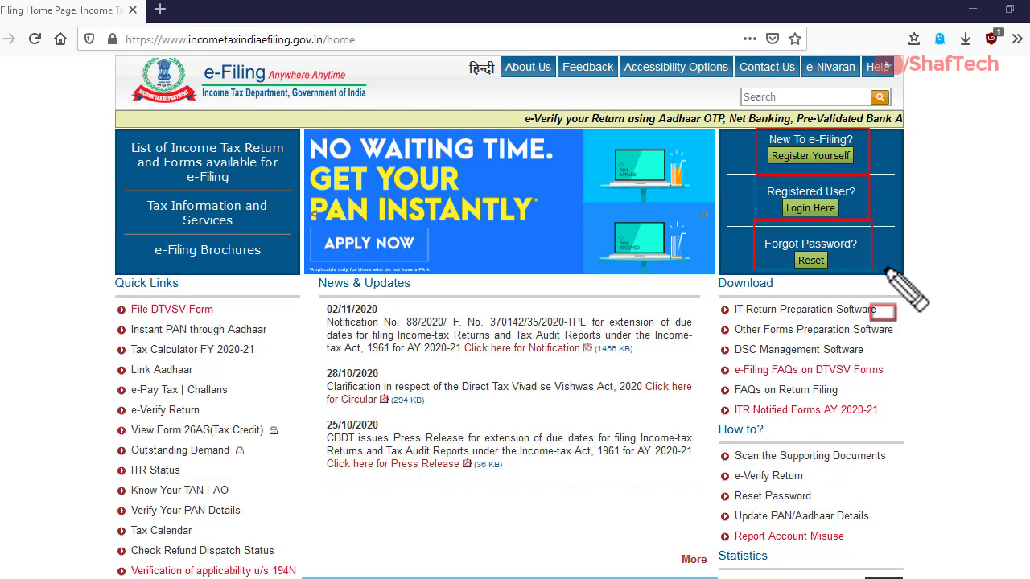
{"action": "key", "text": "Escape"}
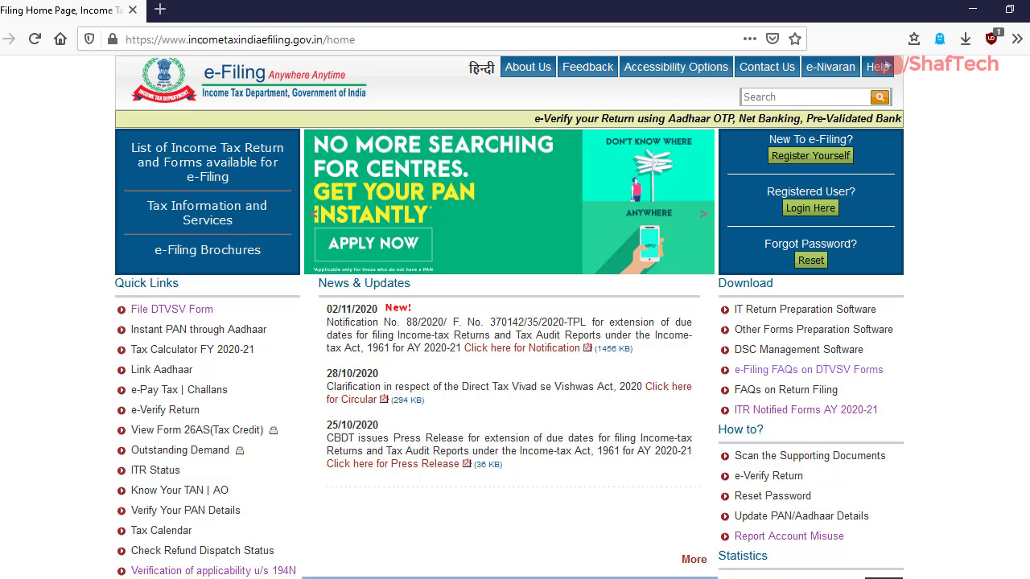
Log in to the e-Filing portal as a registered user with the user ID, account password and captcha code.
{"action": "left_click", "coordinate": [815, 211]}
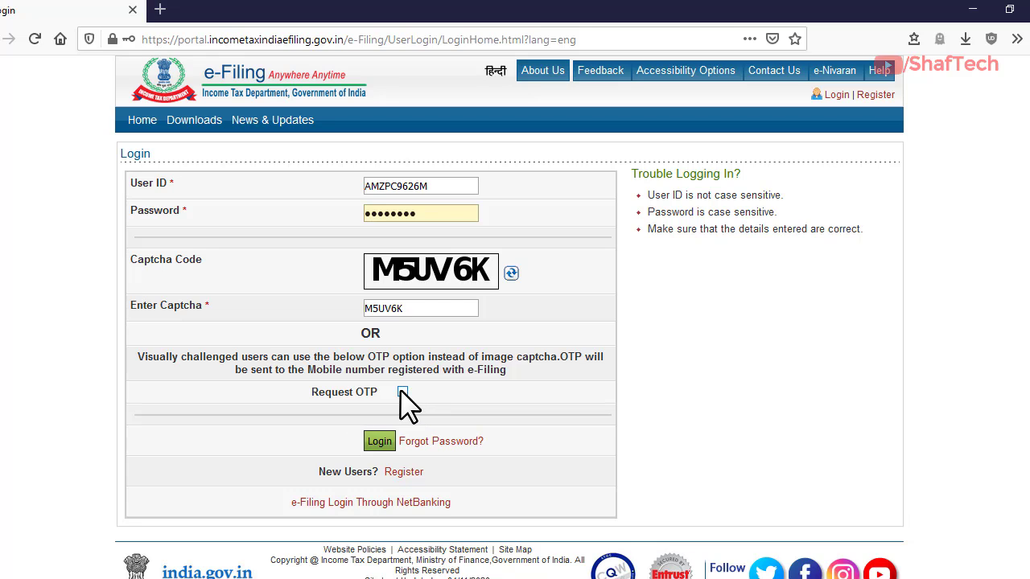
{"action": "left_click", "coordinate": [389, 443]}
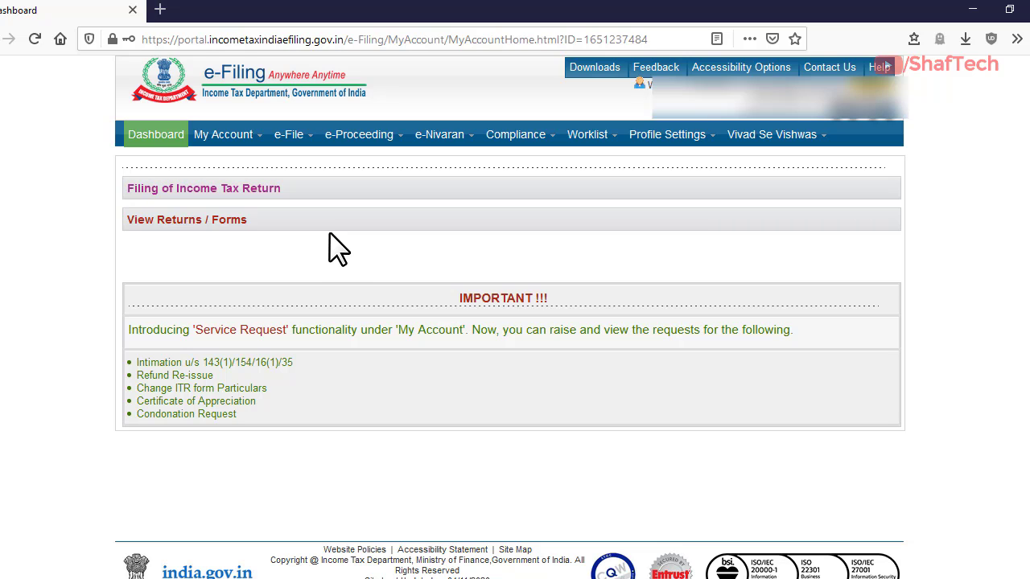
Open the Income Tax Return e-filing page from the account dashboard.
{"action": "mouse_move", "coordinate": [237, 138]}
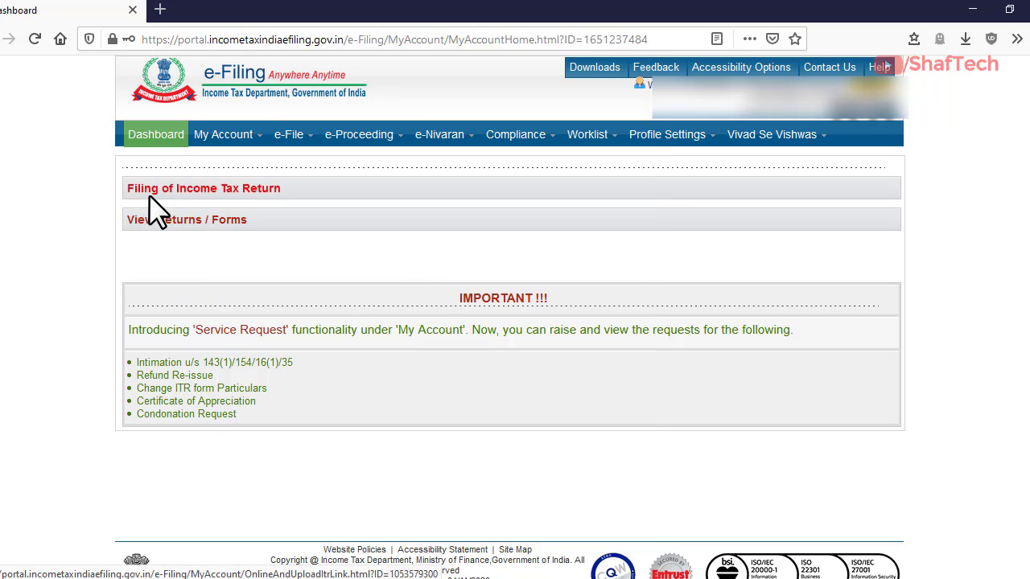
{"action": "left_click", "coordinate": [214, 190]}
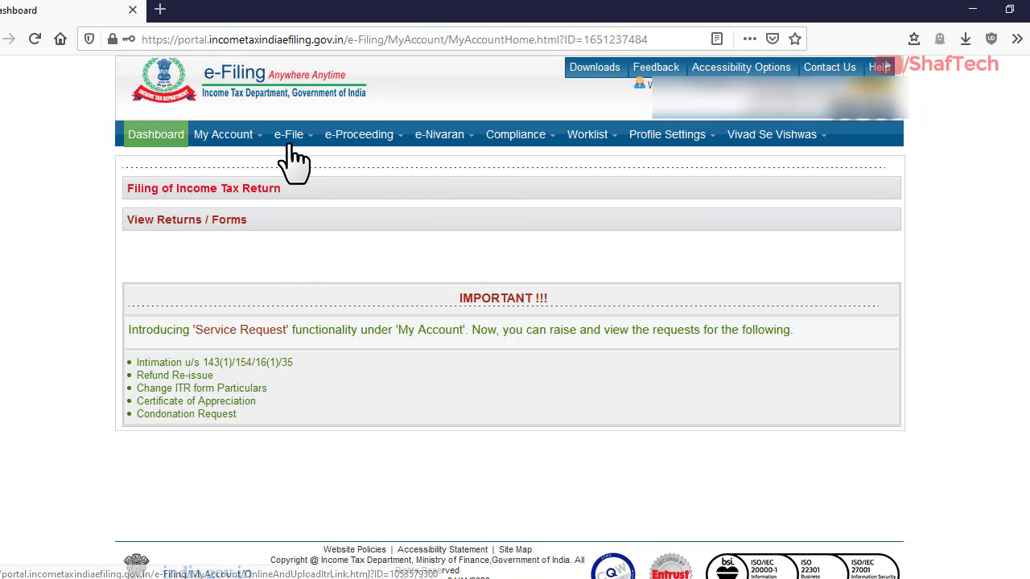
{"action": "mouse_move", "coordinate": [287, 143]}
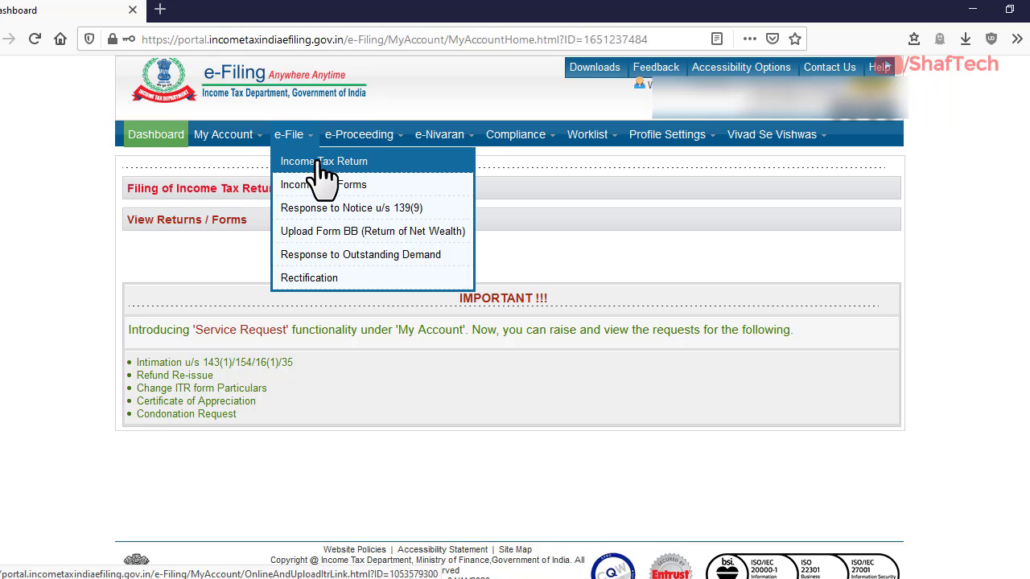
{"action": "left_click", "coordinate": [346, 165]}
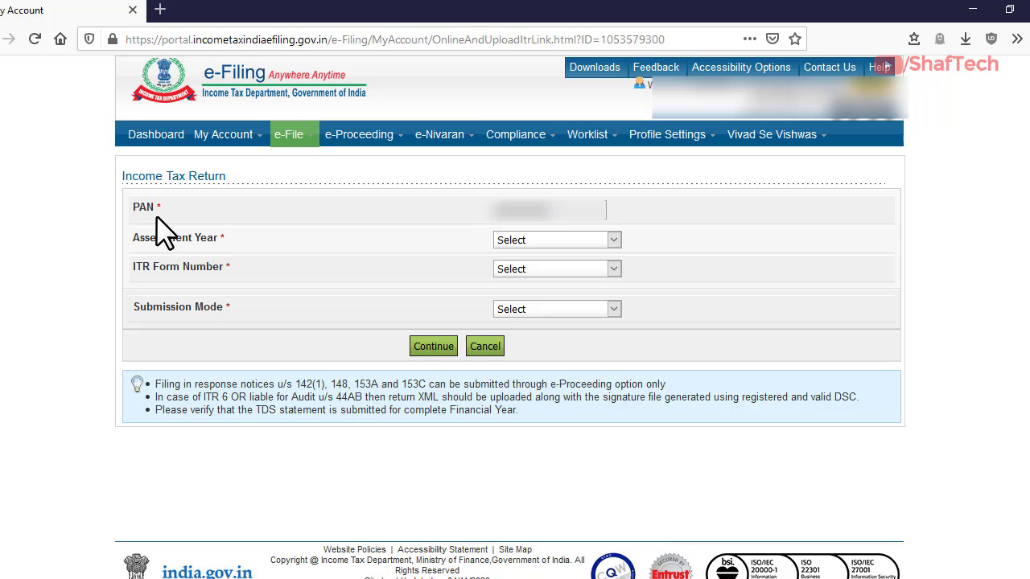
Set the assessment year to 2020-21 and the ITR form number to ITR-1.
{"action": "left_click", "coordinate": [614, 239]}
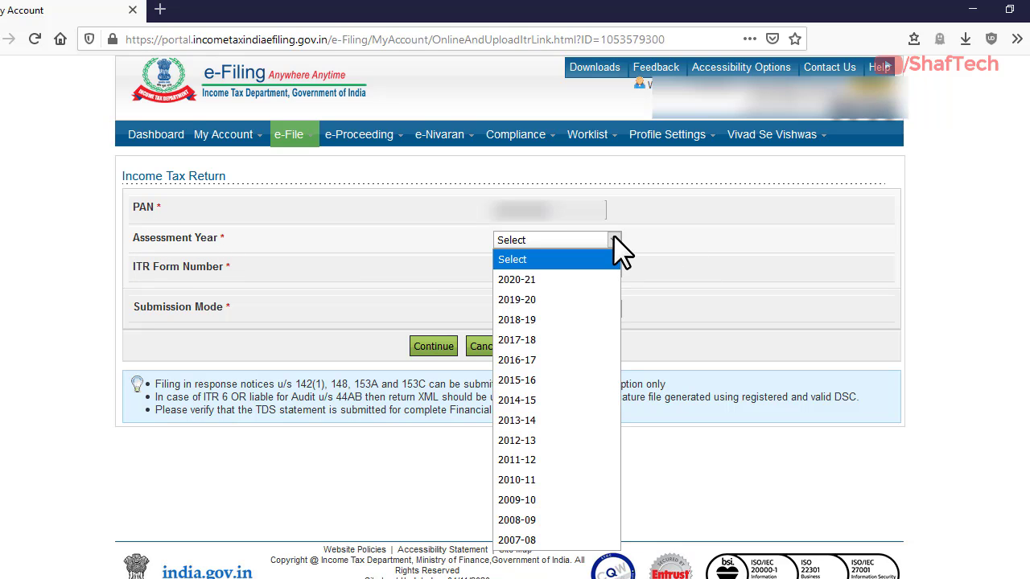
{"action": "left_click", "coordinate": [564, 279]}
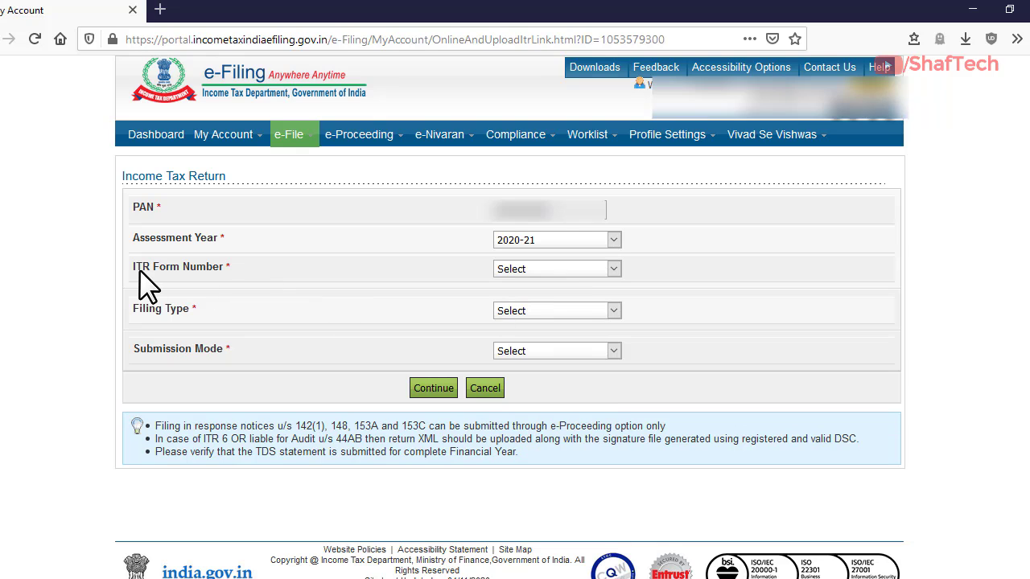
{"action": "left_click", "coordinate": [613, 268]}
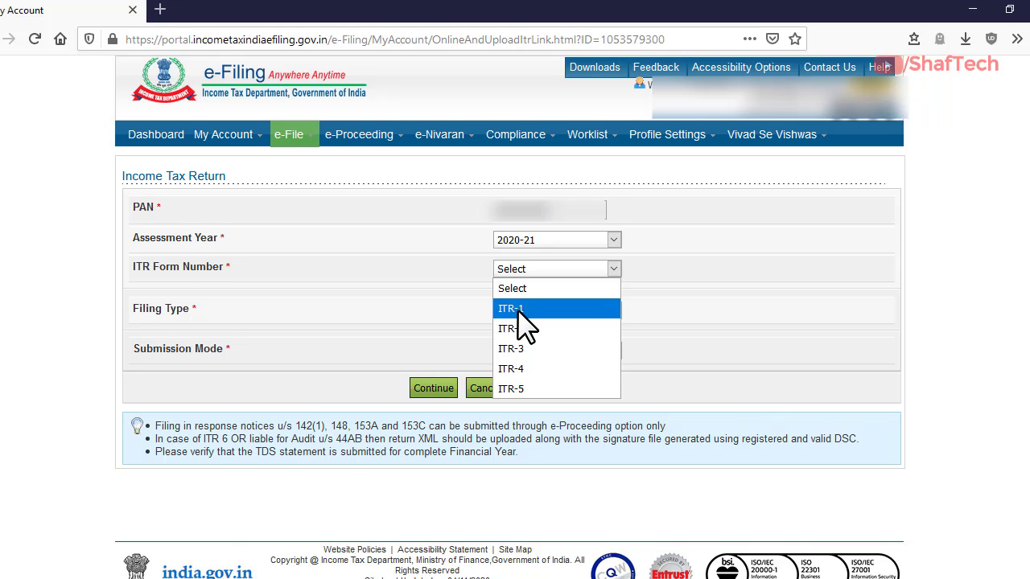
{"action": "left_click", "coordinate": [517, 309]}
Set the filing type to Original/Revised Return and the submission mode to Prepare and Submit Online.
{"action": "scroll", "coordinate": [563, 297], "scroll_direction": "down", "scroll_amount": 1}
{"action": "left_click", "coordinate": [608, 282]}
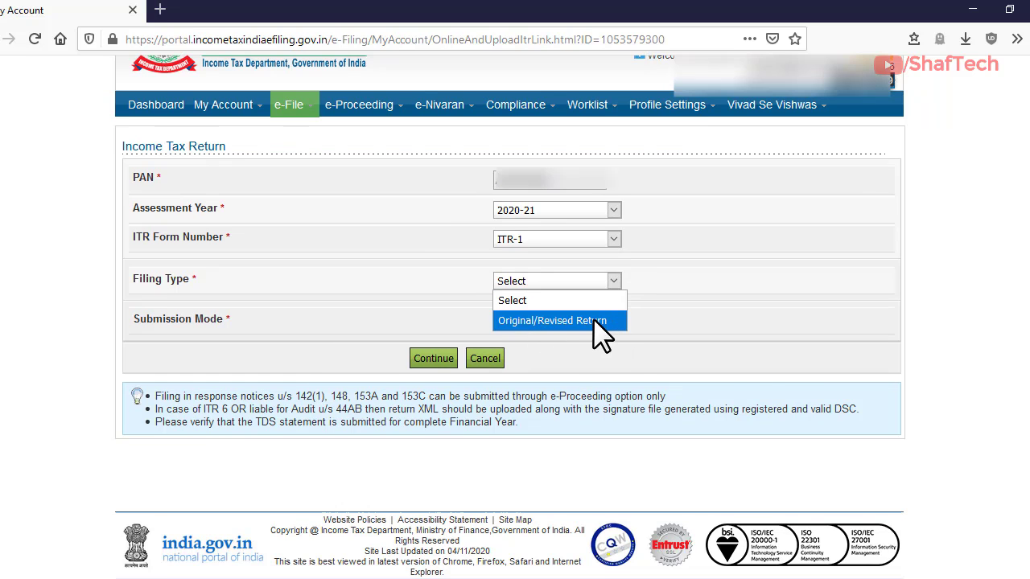
{"action": "left_click", "coordinate": [549, 321]}
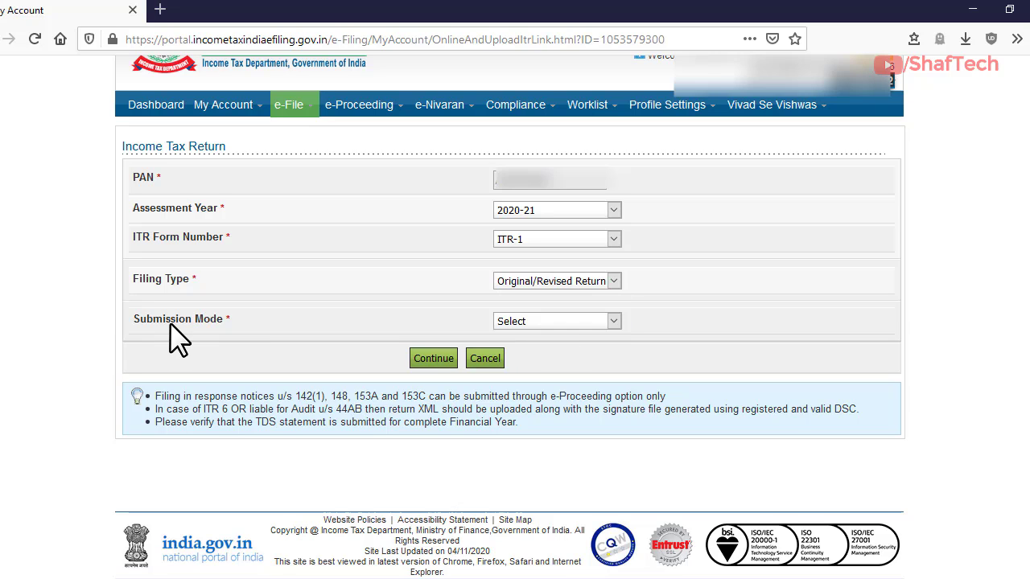
{"action": "left_click", "coordinate": [581, 322]}
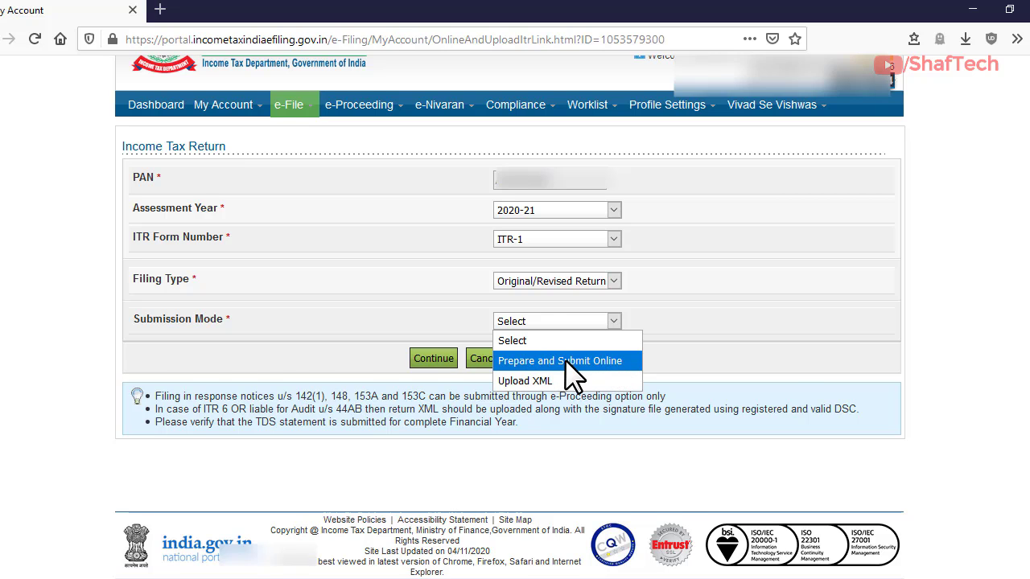
{"action": "left_click", "coordinate": [565, 360]}
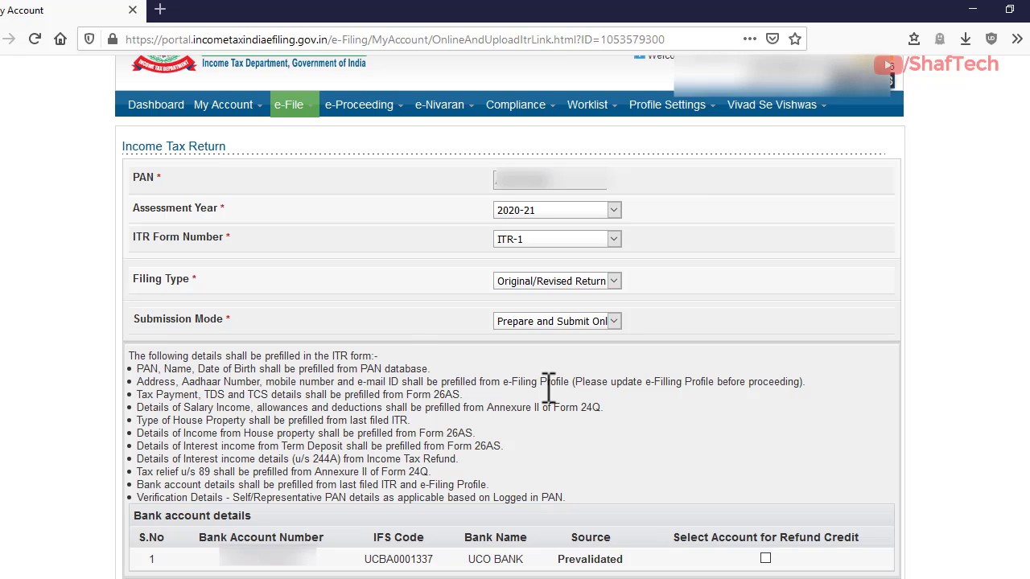
Select the UCO Bank account for refund credit, then continue to the ITR-1 form by agreeing to the prefill consent.
{"action": "scroll", "coordinate": [202, 527], "scroll_direction": "down", "scroll_amount": 2}
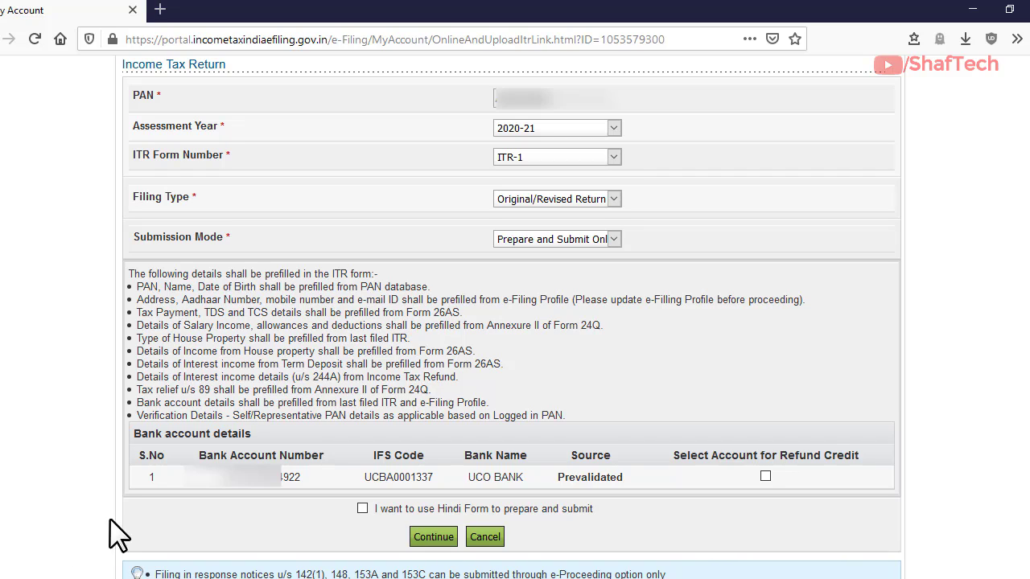
{"action": "left_click", "coordinate": [765, 476]}
{"action": "left_click", "coordinate": [439, 534]}
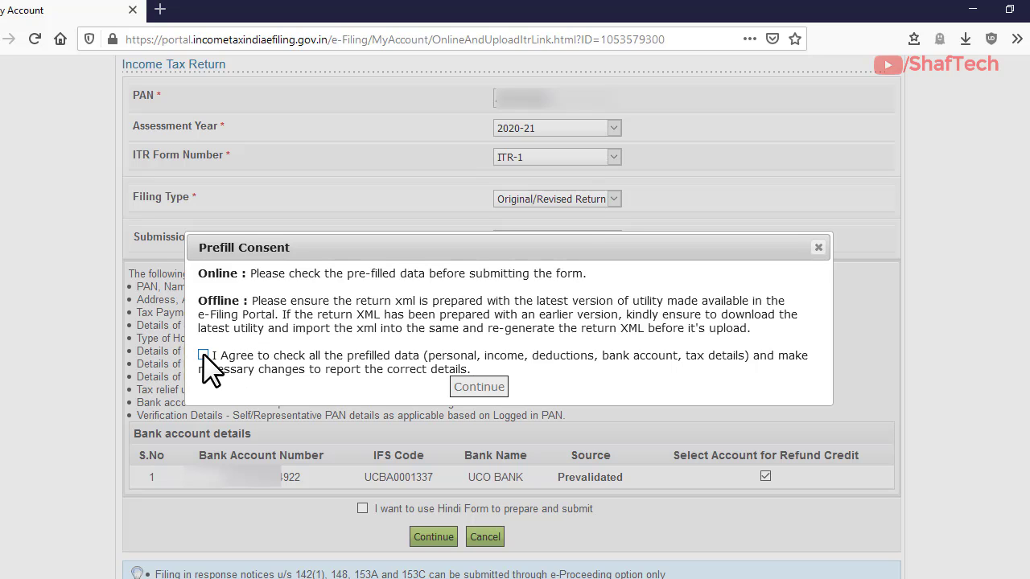
{"action": "left_click", "coordinate": [203, 354]}
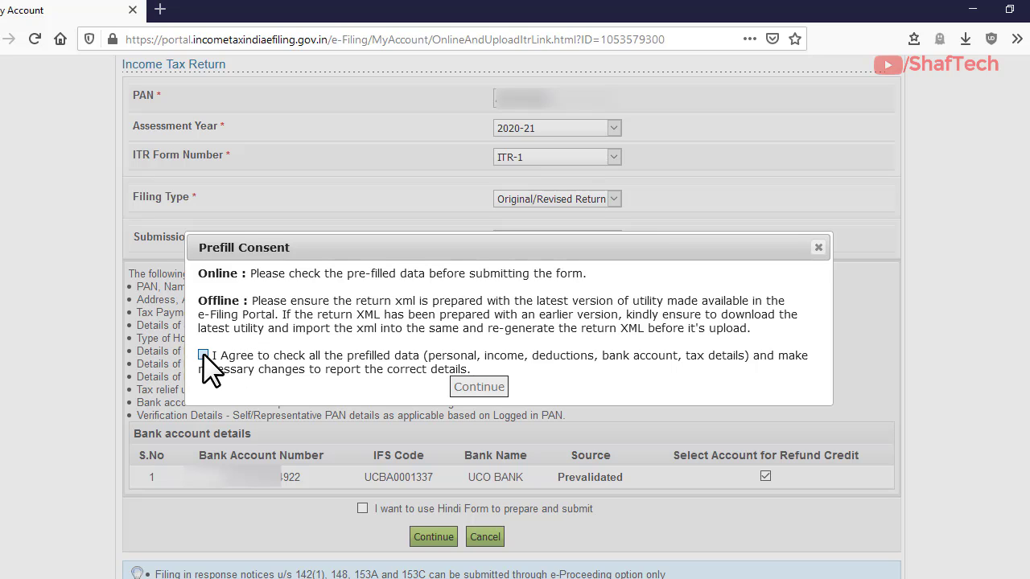
{"action": "left_click", "coordinate": [478, 387]}
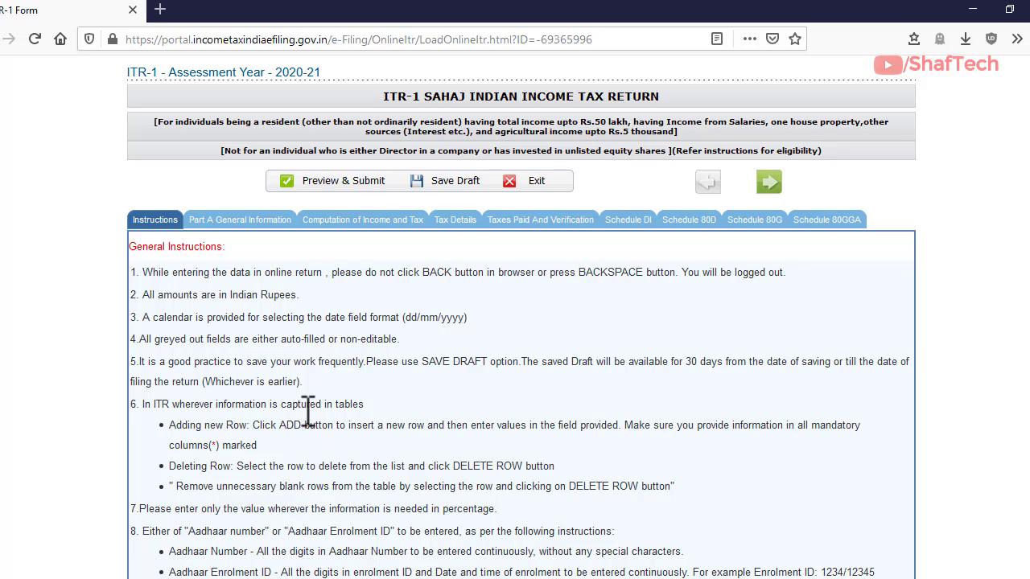
Set the nature of employment to State Government in Part A General Information.
{"action": "left_click", "coordinate": [218, 228]}
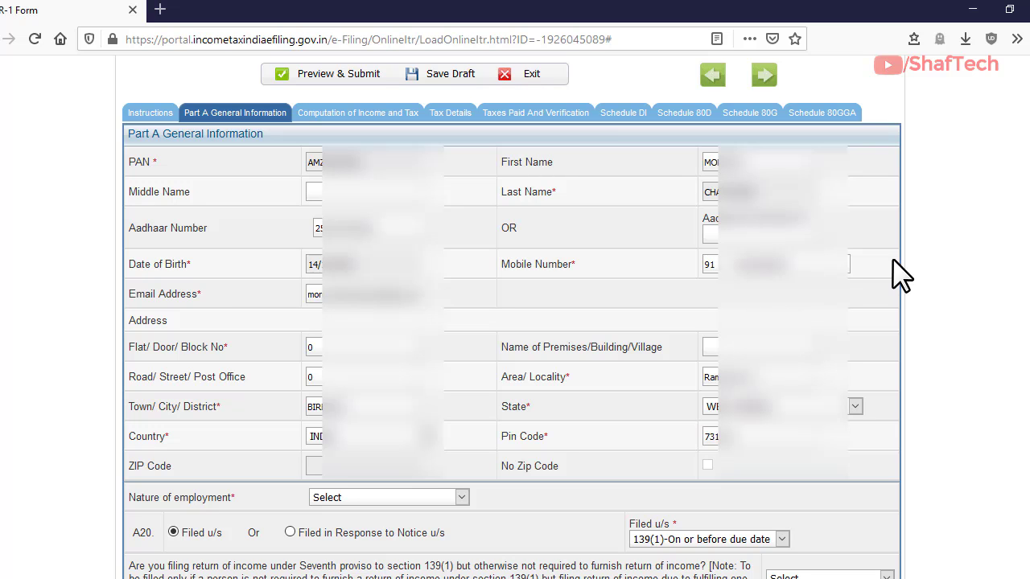
{"action": "scroll", "coordinate": [230, 126], "scroll_direction": "down", "scroll_amount": 5}
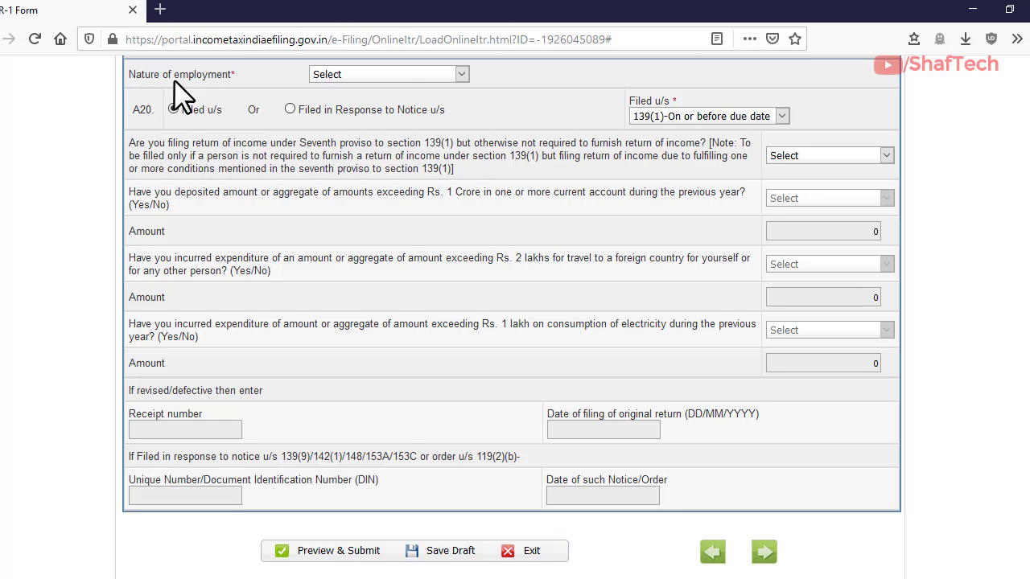
{"action": "left_click", "coordinate": [463, 72]}
{"action": "left_click", "coordinate": [457, 75]}
{"action": "left_click", "coordinate": [460, 75]}
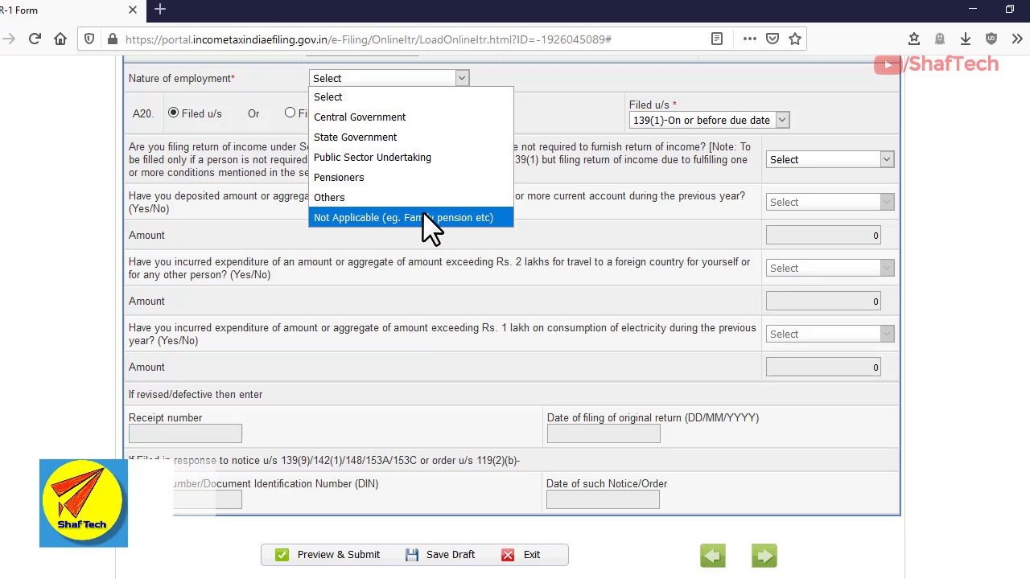
{"action": "left_click", "coordinate": [365, 138]}
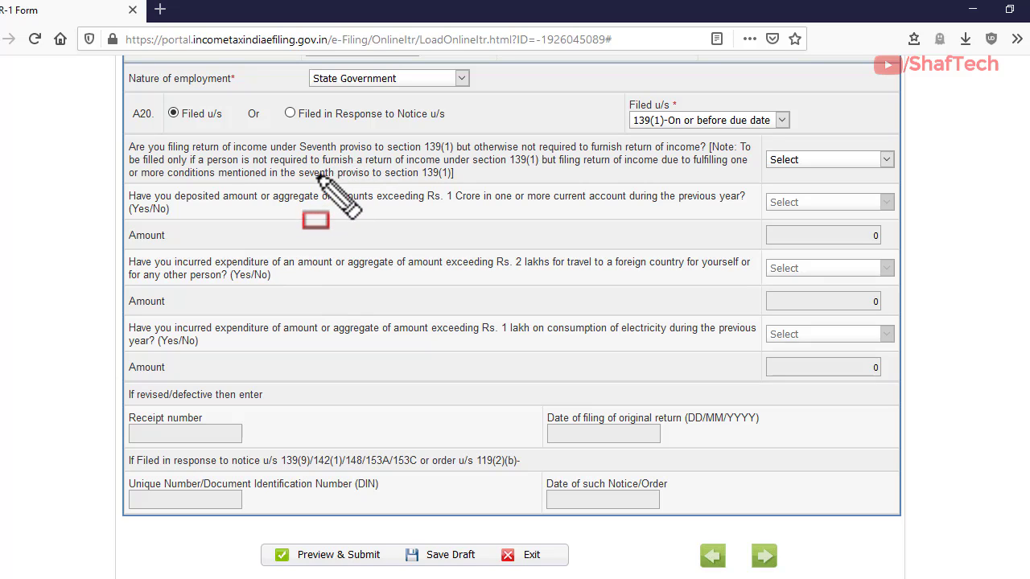
{"action": "mouse_move", "coordinate": [294, 134]}
{"action": "left_mouse_down"}
{"action": "mouse_move", "coordinate": [330, 153]}
{"action": "mouse_move", "coordinate": [461, 153]}
{"action": "left_mouse_up"}
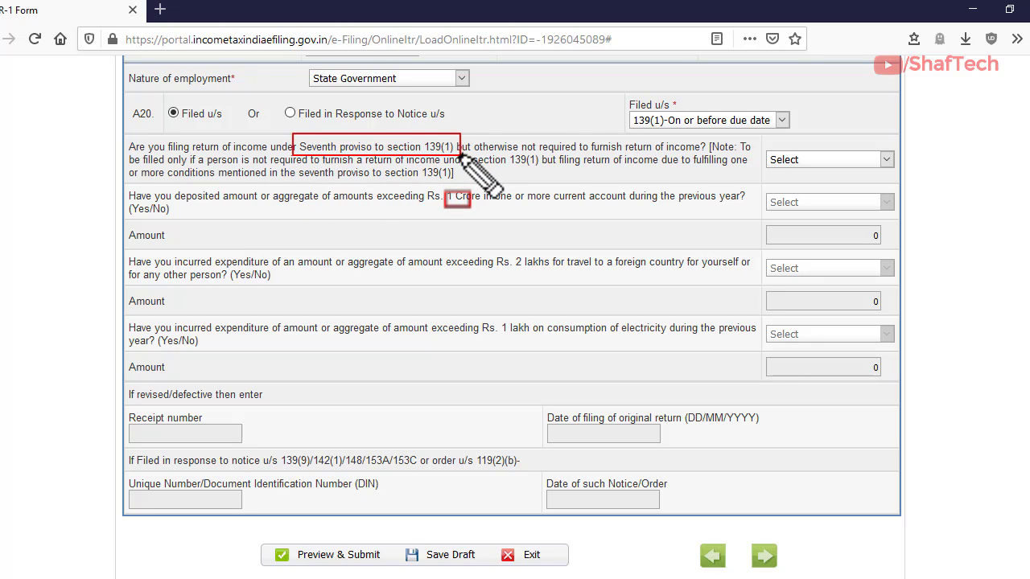
{"action": "key", "text": "Escape"}
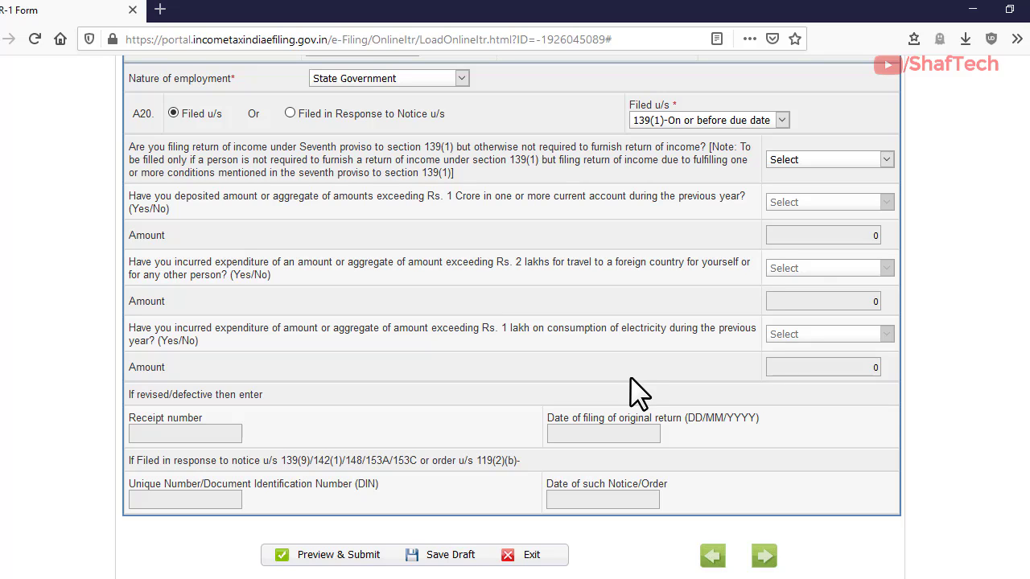
Answer NO to the question about filing under the seventh proviso to section 139(1).
{"action": "left_click", "coordinate": [886, 160]}
{"action": "left_click", "coordinate": [810, 216]}
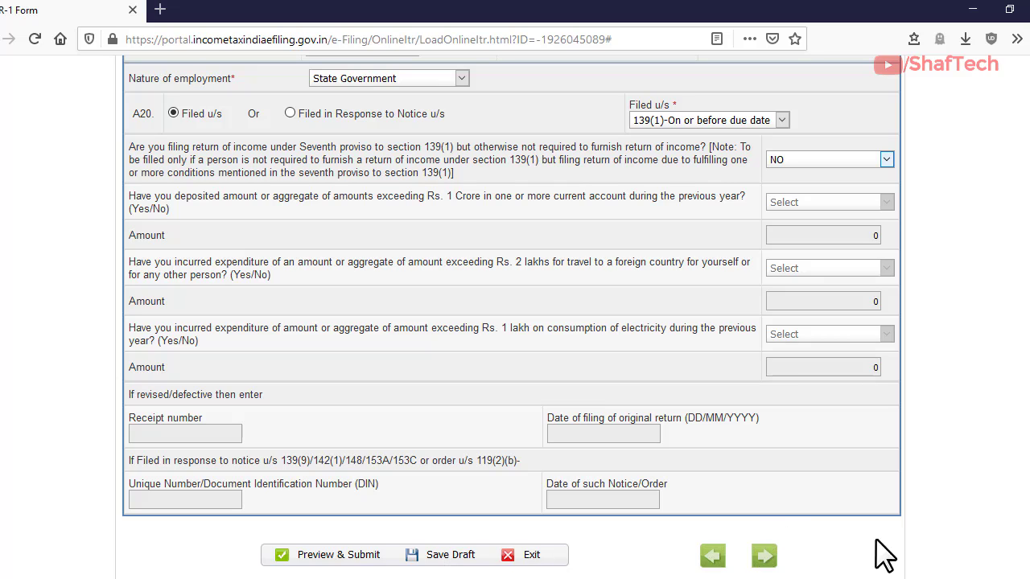
Enter 643843 as the salary per section 17(1) in Computation of Income and Tax.
{"action": "scroll", "coordinate": [885, 555], "scroll_direction": "up", "scroll_amount": 5}
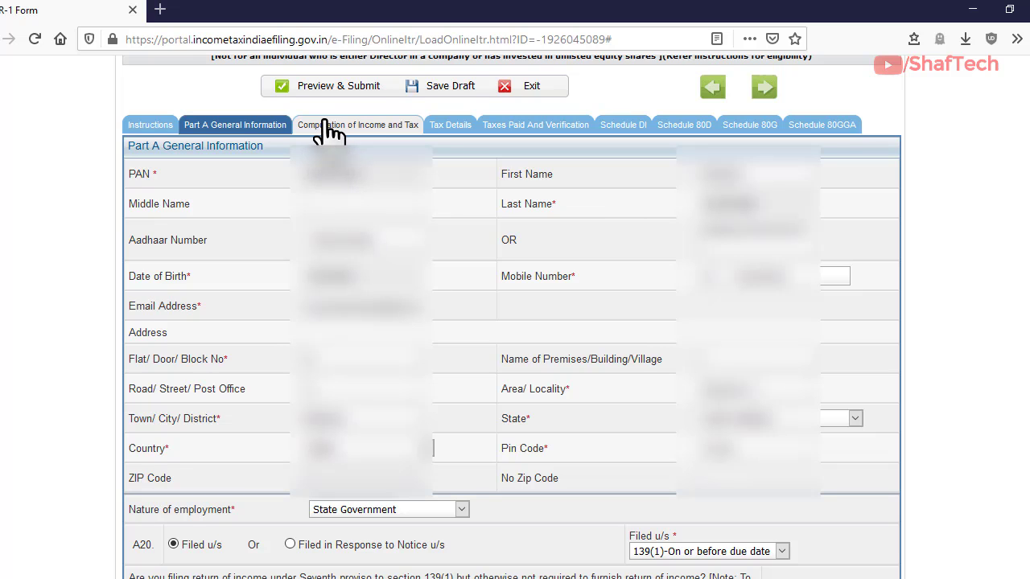
{"action": "left_click", "coordinate": [374, 130]}
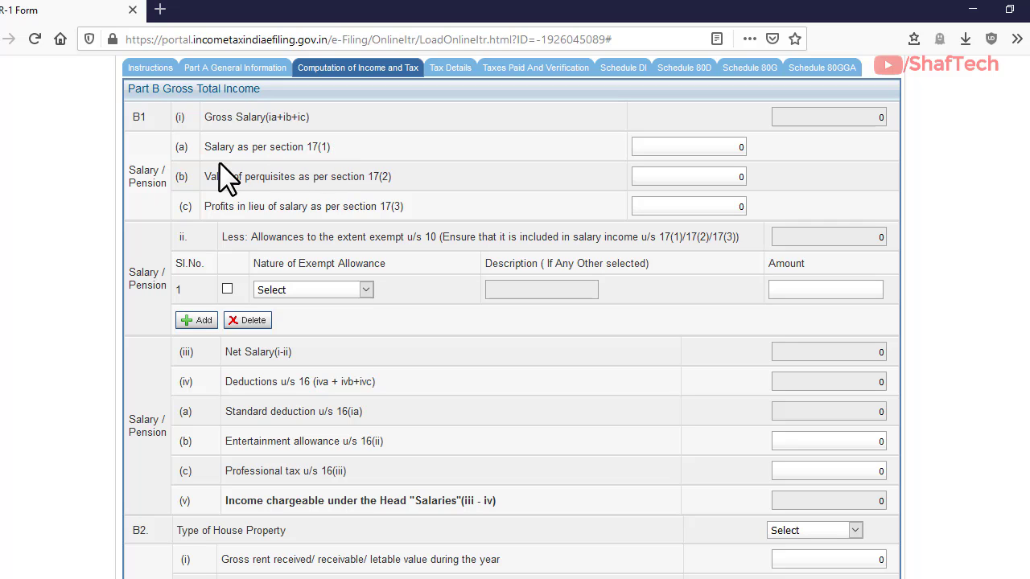
{"action": "left_click", "coordinate": [712, 146]}
{"action": "type", "text": "643843"}
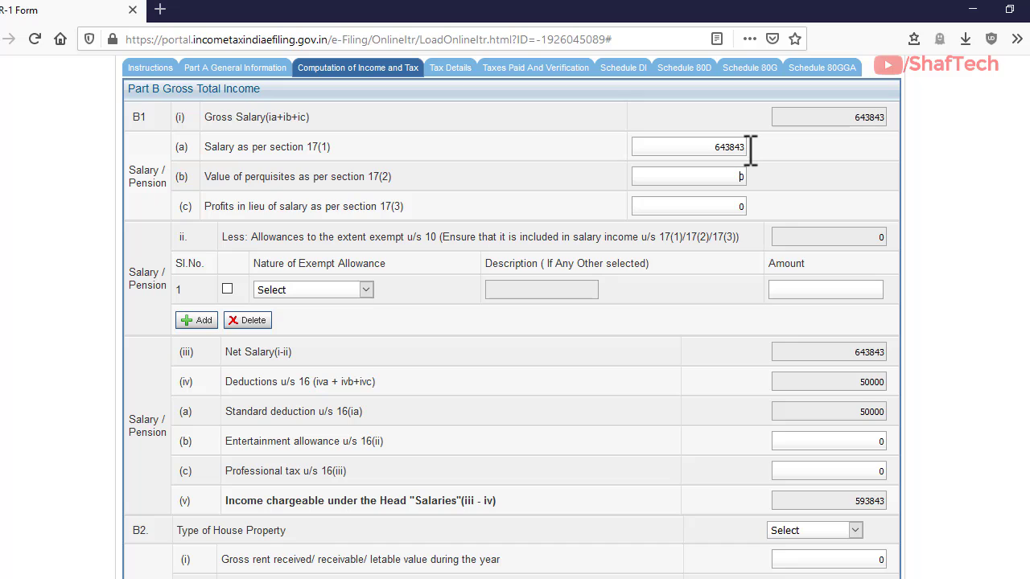
{"action": "left_click", "coordinate": [728, 177]}
Review the available exempt allowance types for the first row of section 10 allowances.
{"action": "scroll", "coordinate": [472, 257], "scroll_direction": "down", "scroll_amount": 2}
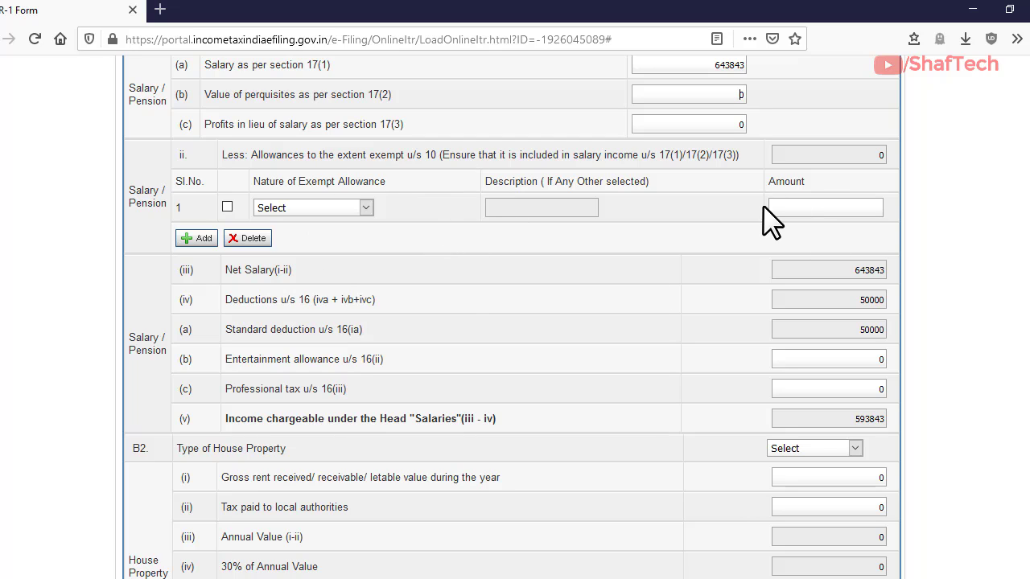
{"action": "left_click", "coordinate": [366, 207]}
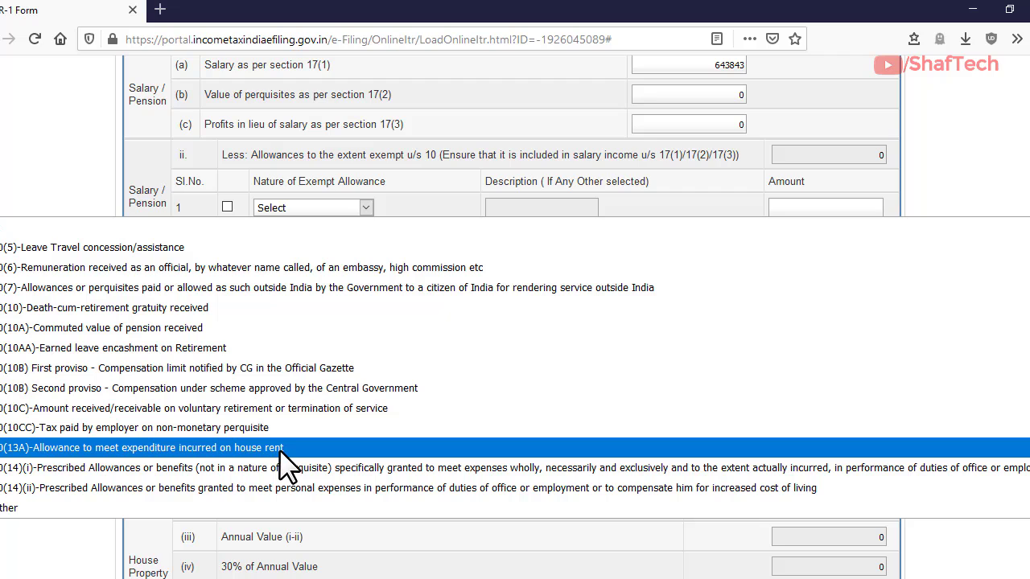
{"action": "left_click", "coordinate": [201, 451]}
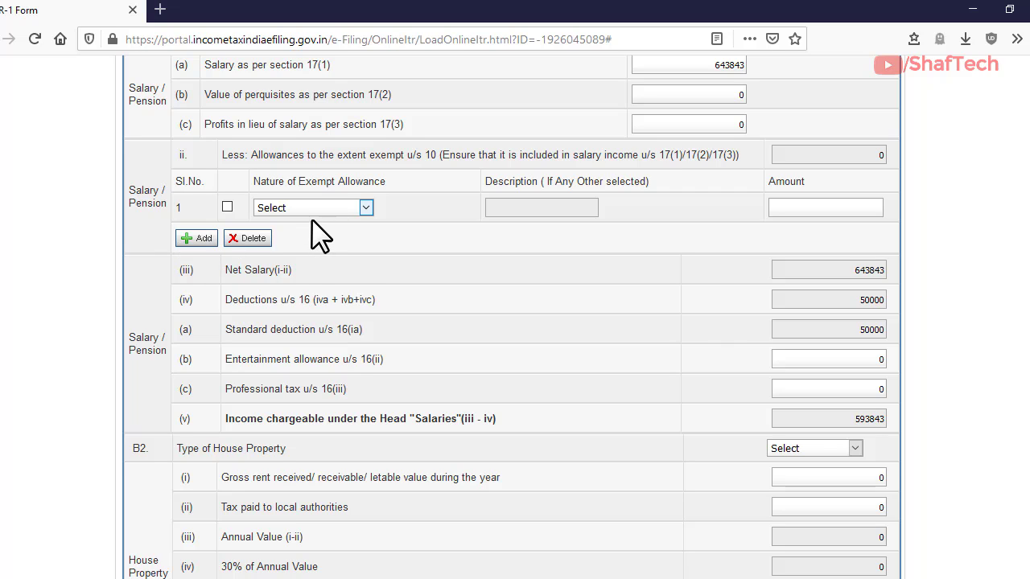
Enter 2400 as the professional tax under section 16(iii) in the salary deductions.
{"action": "scroll", "coordinate": [334, 269], "scroll_direction": "down", "scroll_amount": 2}
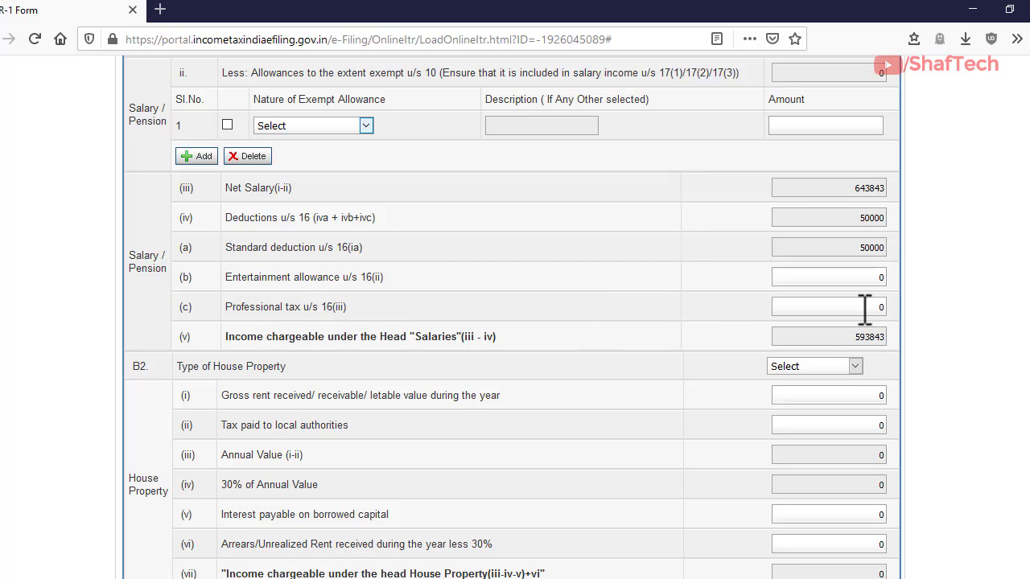
{"action": "left_click", "coordinate": [884, 306]}
{"action": "type", "text": "240"}
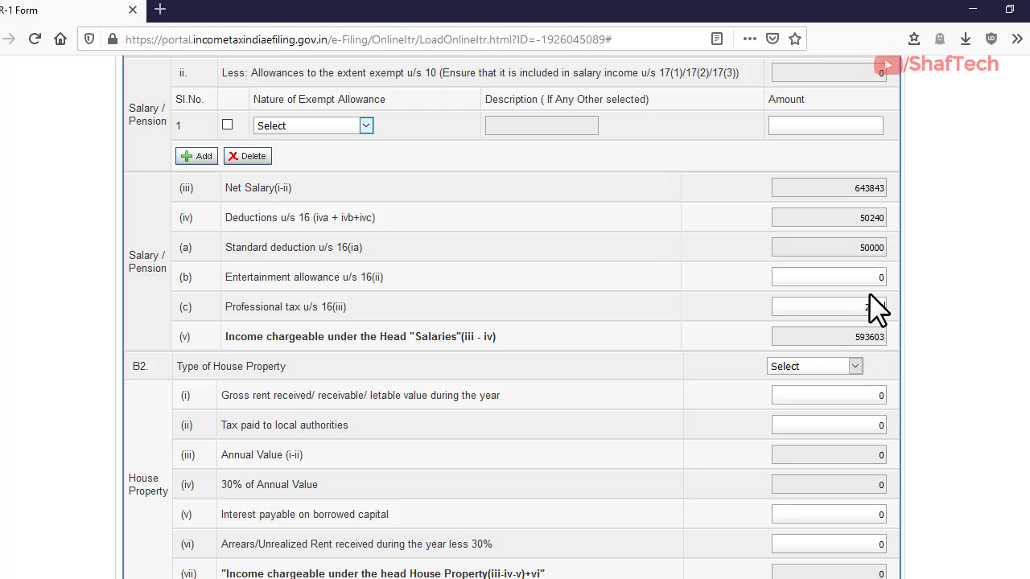
{"action": "type", "text": "0"}
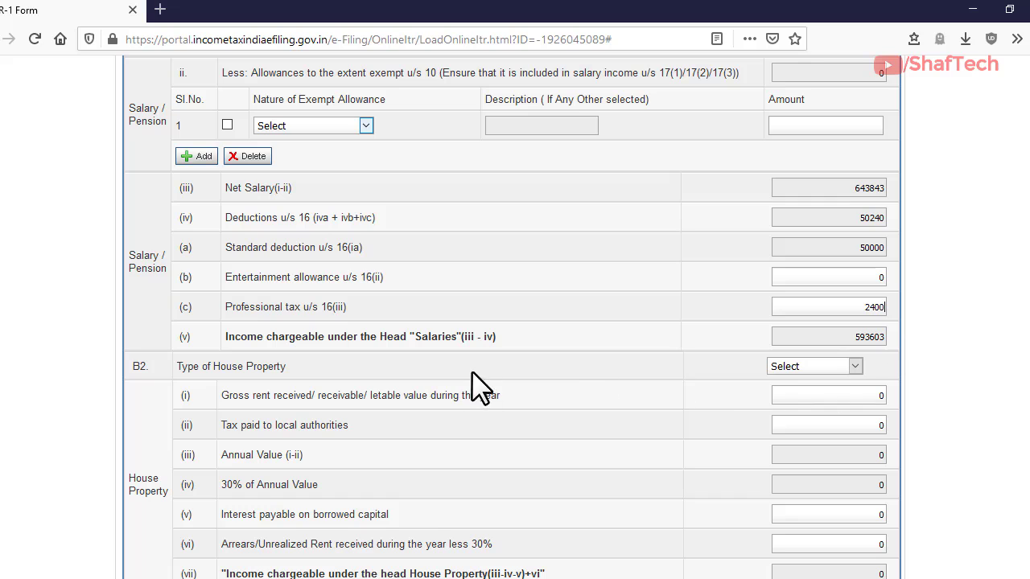
{"action": "left_click", "coordinate": [825, 395]}
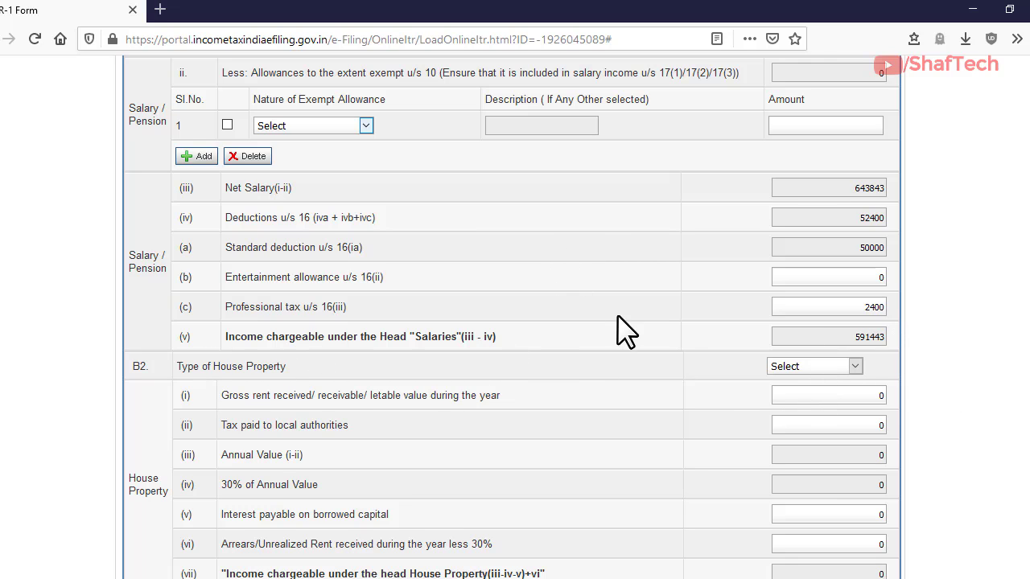
Set the type of house property in section B2 to Self Occupied.
{"action": "scroll", "coordinate": [618, 315], "scroll_direction": "down", "scroll_amount": 1}
{"action": "scroll", "coordinate": [627, 330], "scroll_direction": "down", "scroll_amount": 3}
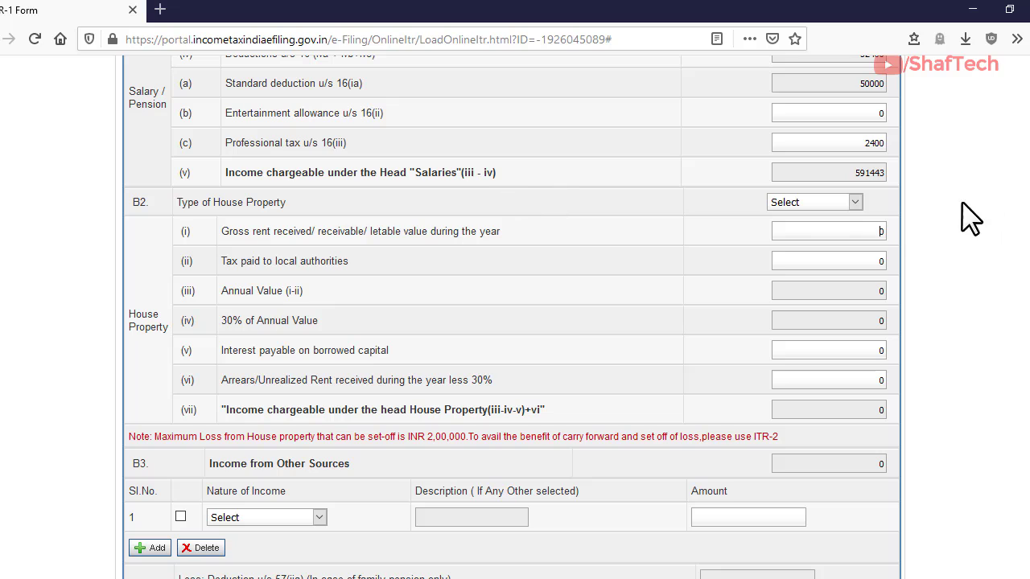
{"action": "left_click", "coordinate": [856, 201]}
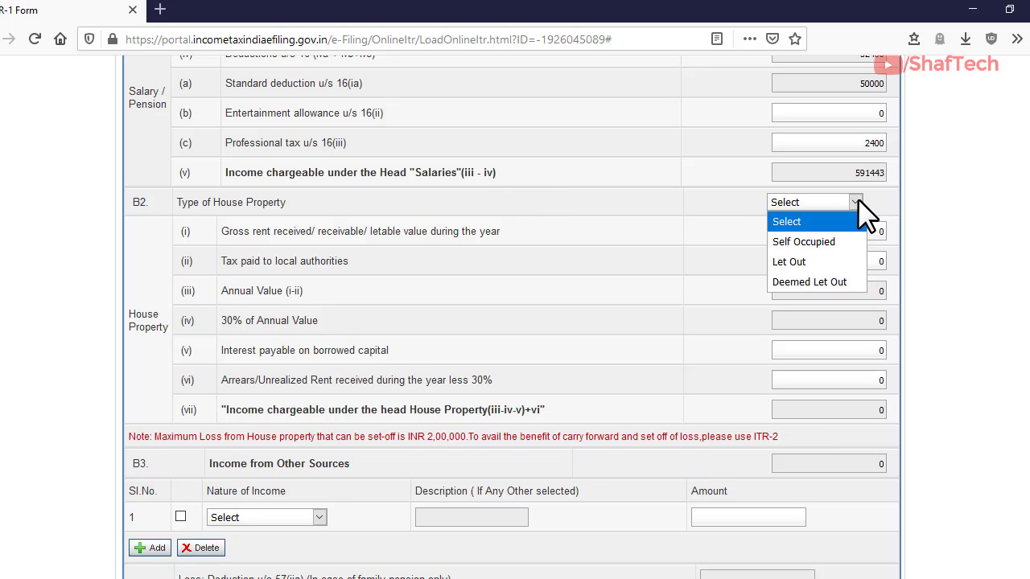
{"action": "left_click", "coordinate": [804, 242]}
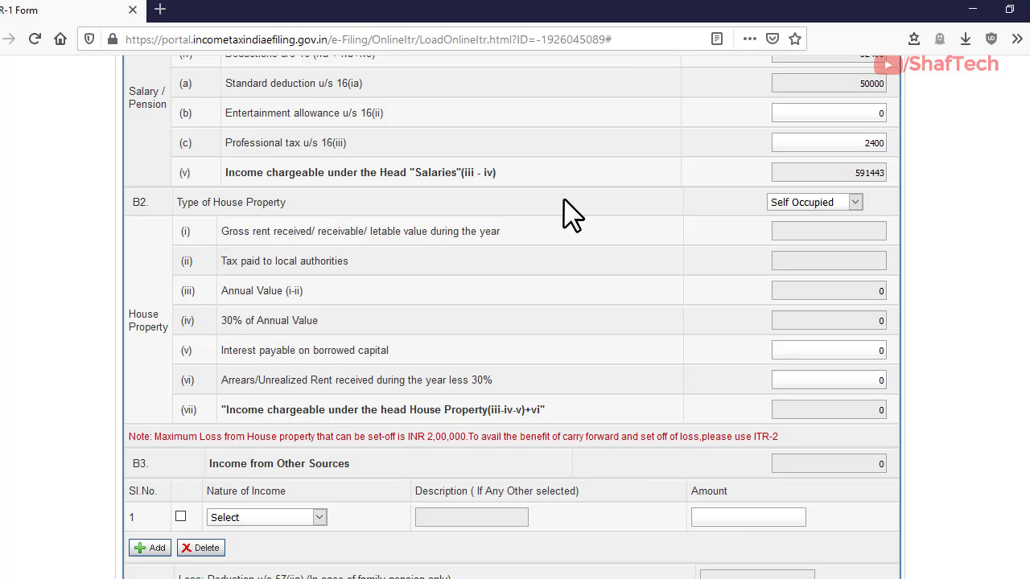
{"action": "mouse_move", "coordinate": [170, 338]}
{"action": "left_mouse_down"}
{"action": "mouse_move", "coordinate": [345, 368]}
{"action": "mouse_move", "coordinate": [931, 370]}
{"action": "mouse_move", "coordinate": [889, 363]}
{"action": "left_mouse_up"}
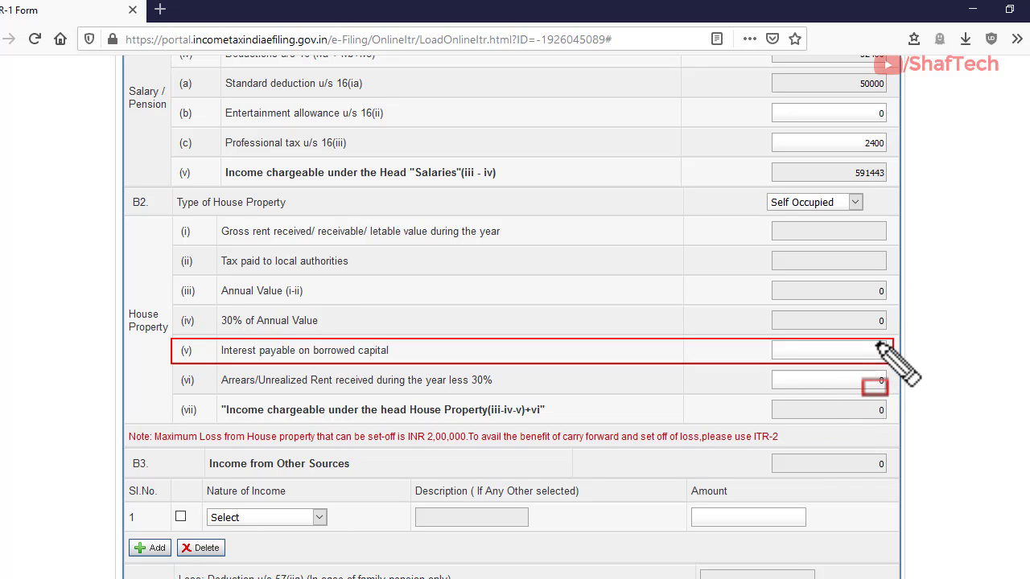
{"action": "key", "text": "Escape"}
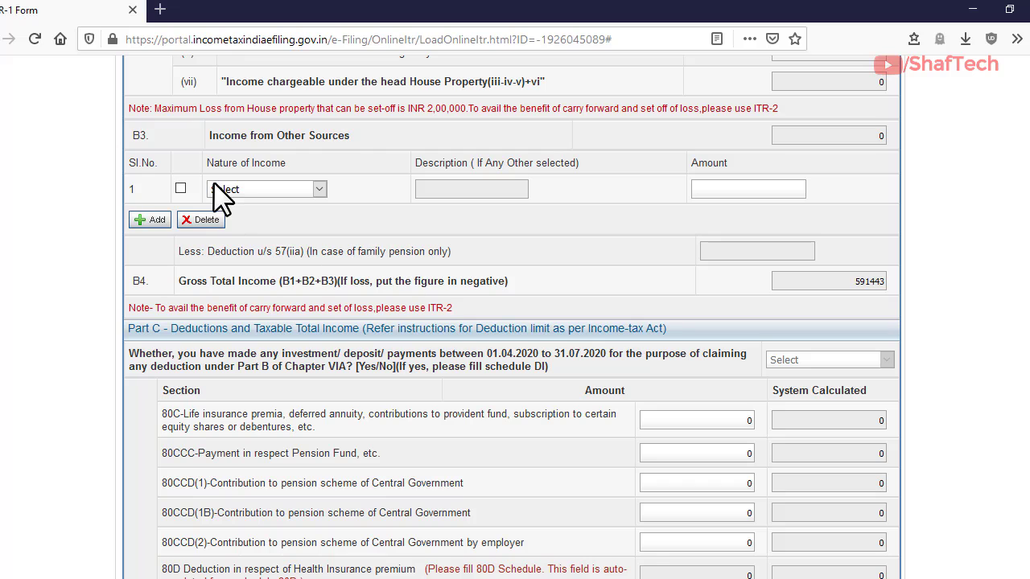
Review the nature of income options for other sources and check the refund interest in Part D of Form 26AS on TRACES.
{"action": "left_click", "coordinate": [320, 188]}
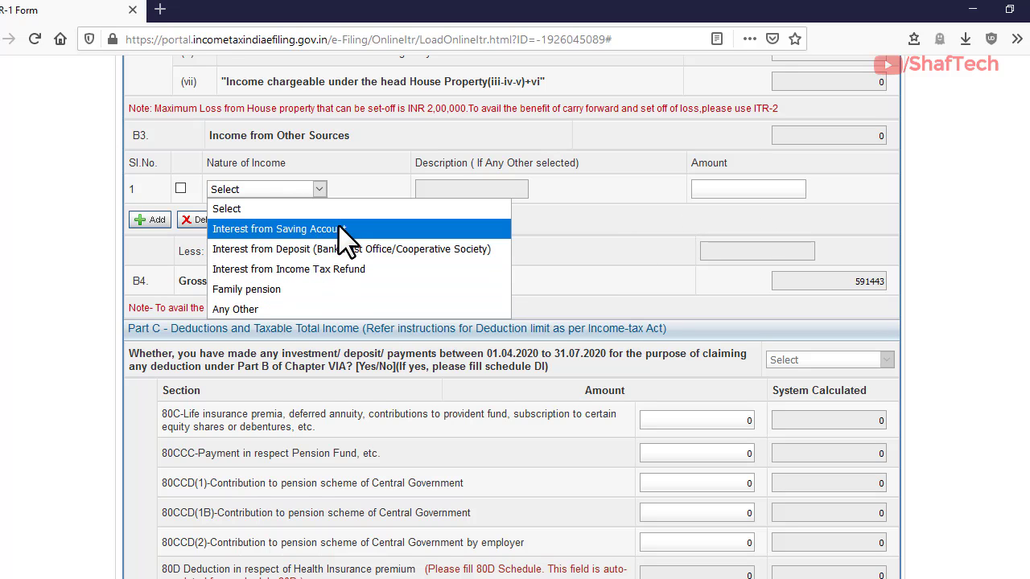
{"action": "left_click", "coordinate": [686, 246]}
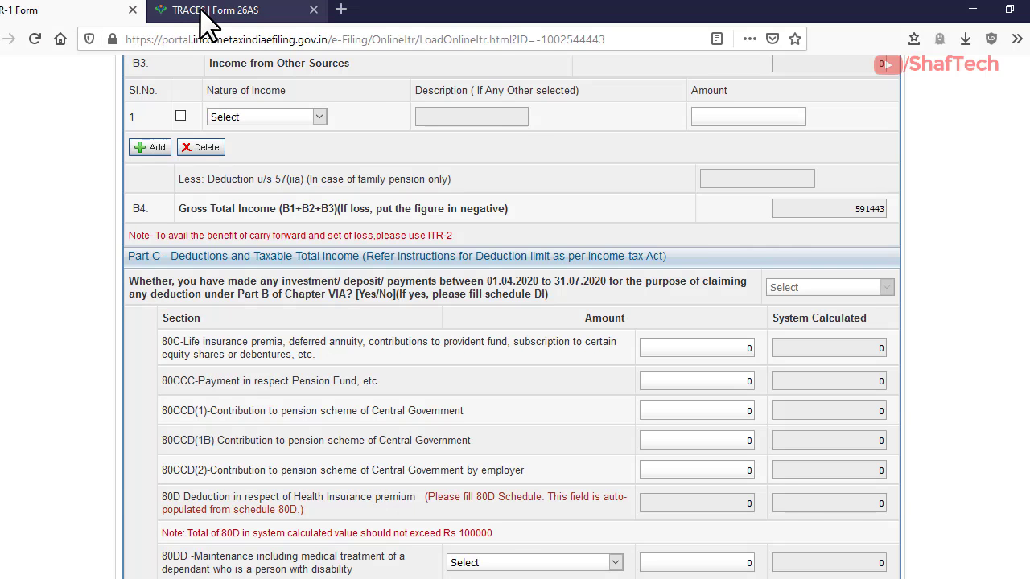
{"action": "left_click", "coordinate": [203, 10]}
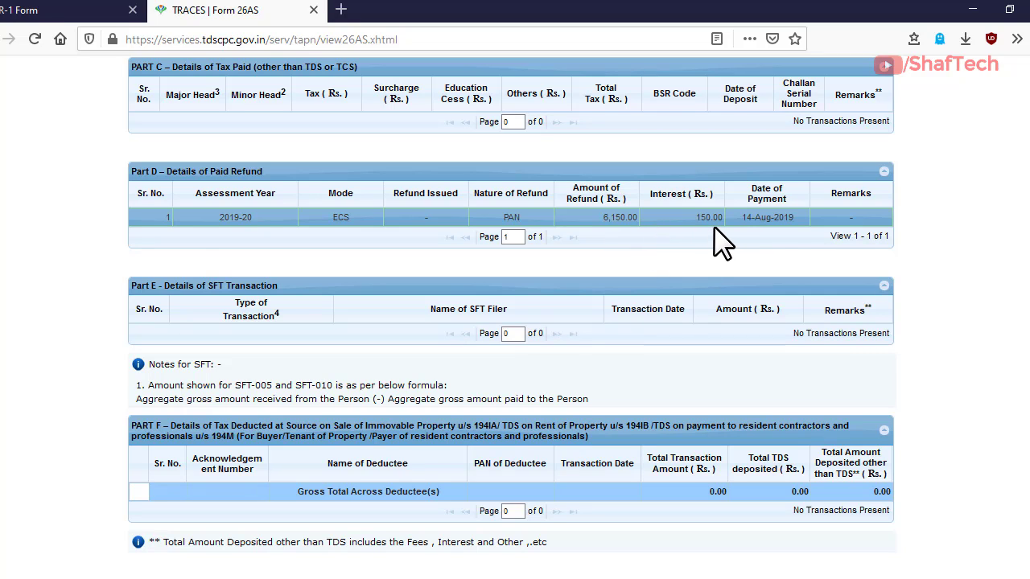
{"action": "left_click", "coordinate": [92, 13]}
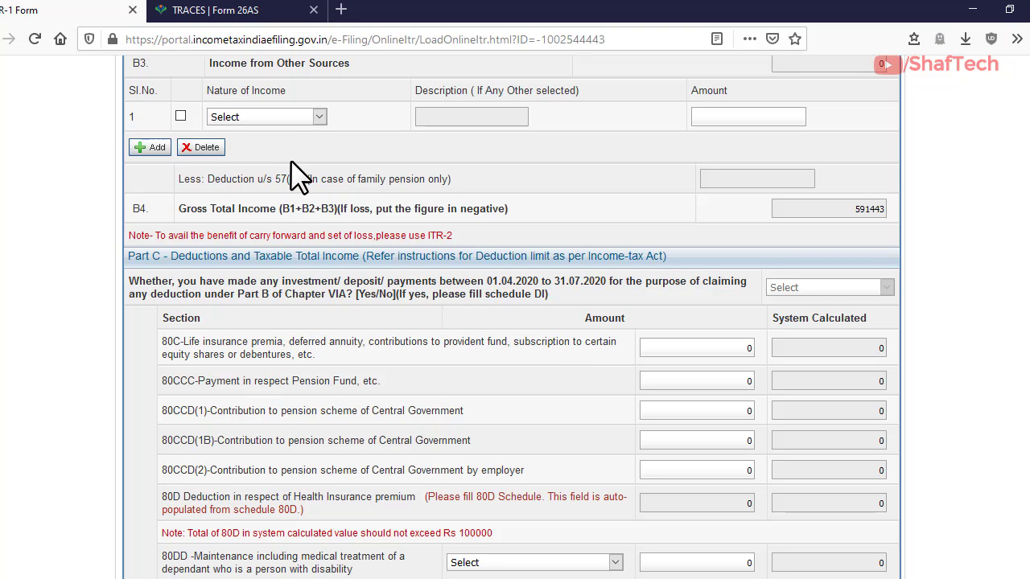
Fill the first Income from Other Sources row with Interest from Income Tax Refund and the Form 26AS refund interest amount of 150.
{"action": "scroll", "coordinate": [302, 173], "scroll_direction": "up", "scroll_amount": 2}
{"action": "scroll", "coordinate": [330, 179], "scroll_direction": "down", "scroll_amount": 2}
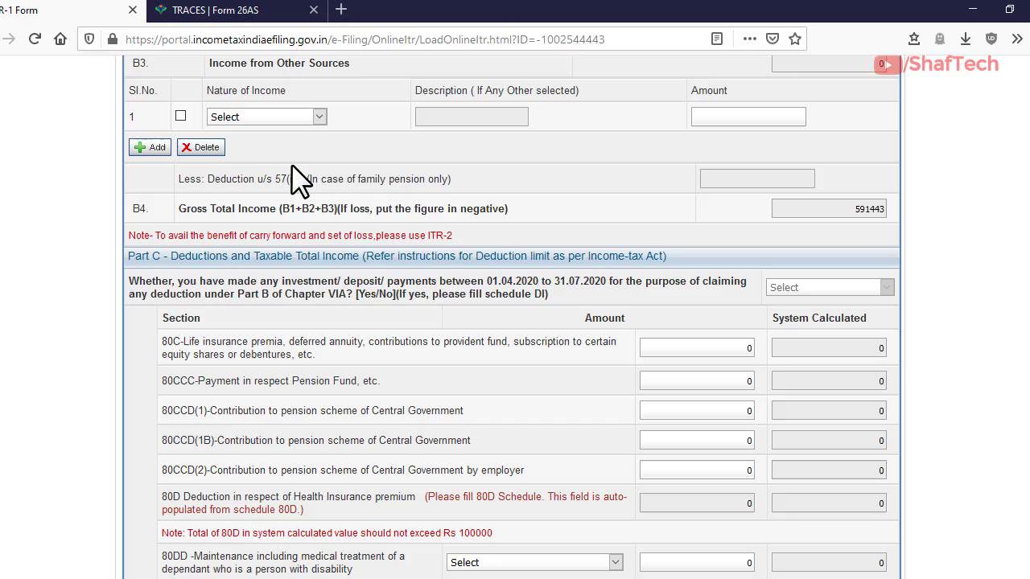
{"action": "left_click", "coordinate": [319, 117]}
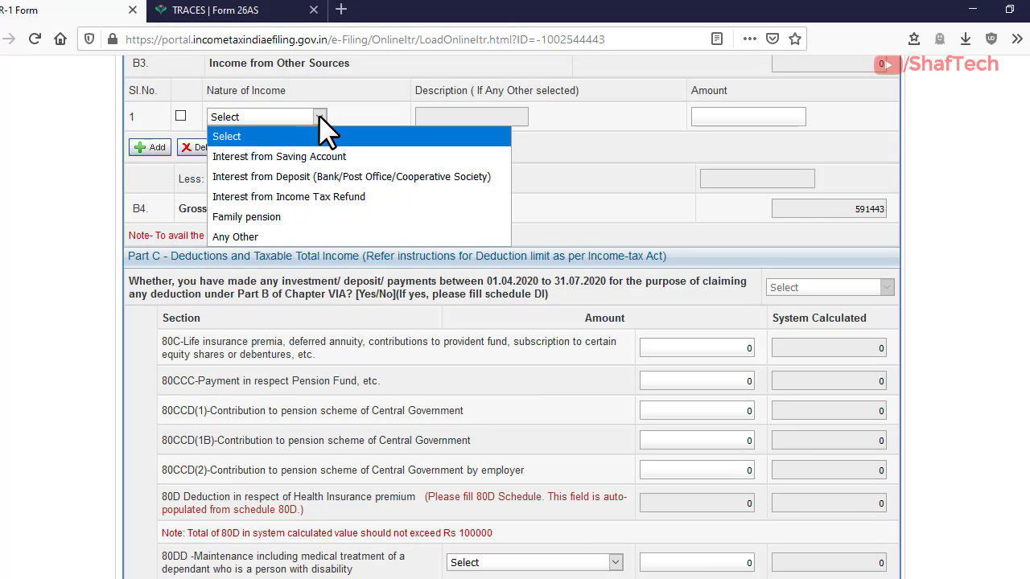
{"action": "left_click", "coordinate": [349, 197]}
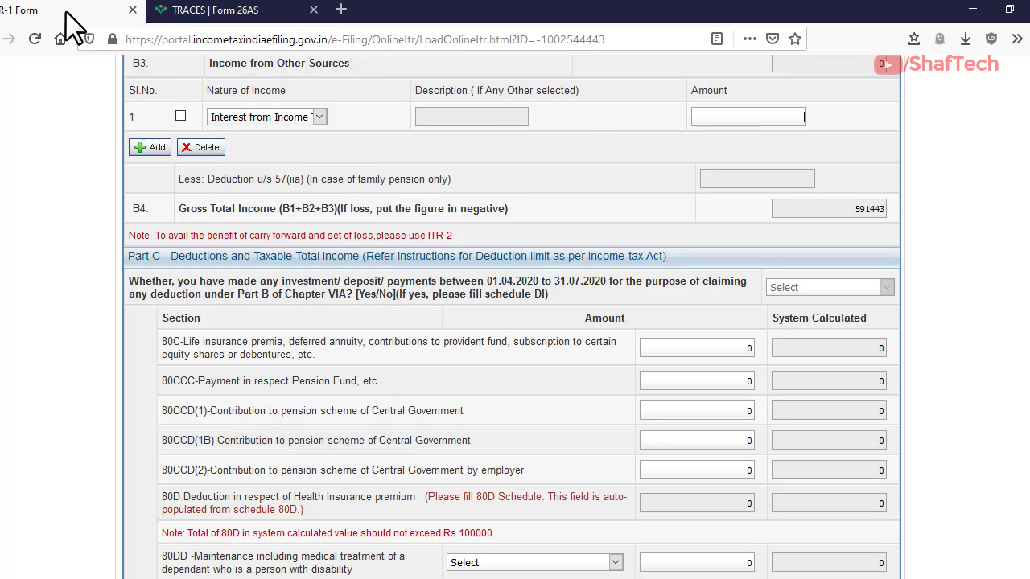
{"action": "left_click", "coordinate": [229, 14]}
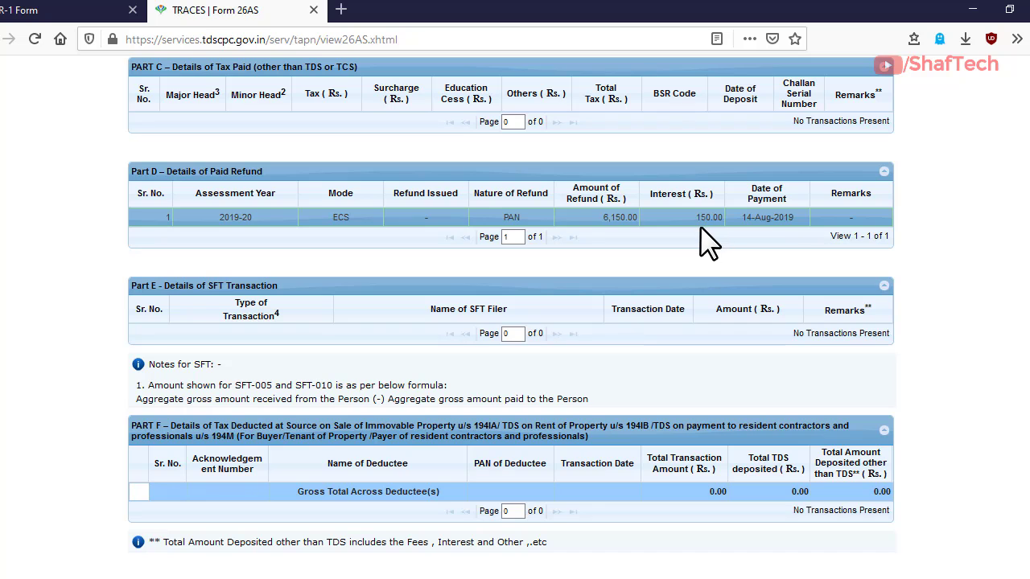
{"action": "left_click", "coordinate": [71, 16]}
{"action": "left_click", "coordinate": [747, 117]}
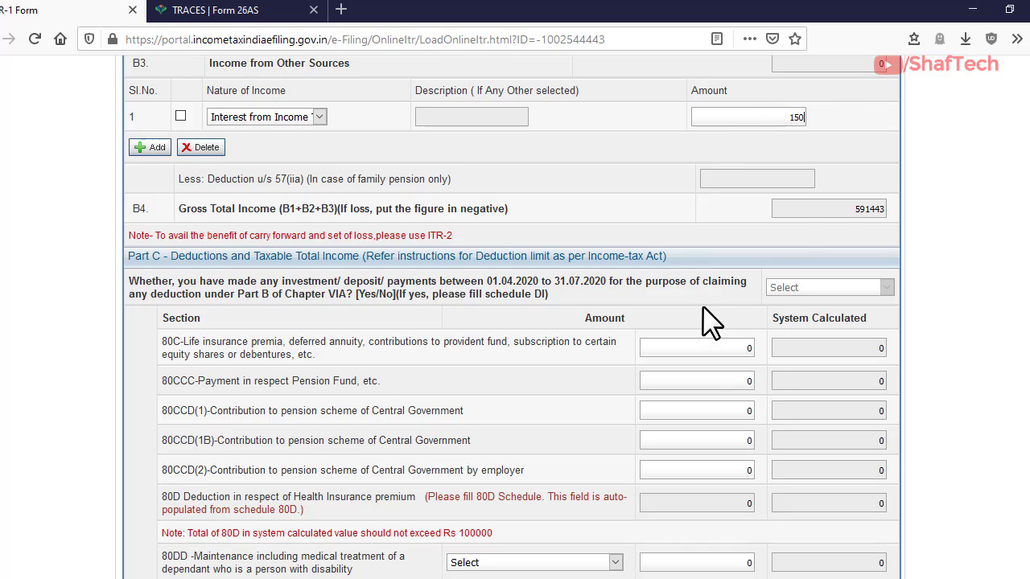
{"action": "left_click", "coordinate": [668, 205]}
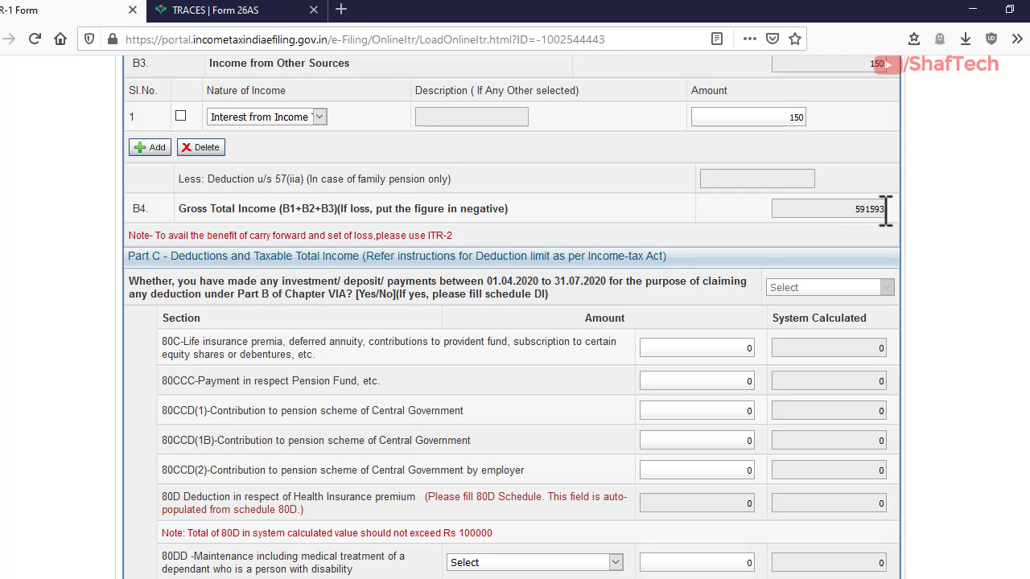
Enter 120000 as the 80C deduction in Part C and answer YES to having made investments between 01.04.2020 and 31.07.2020.
{"action": "scroll", "coordinate": [579, 242], "scroll_direction": "down", "scroll_amount": 2}
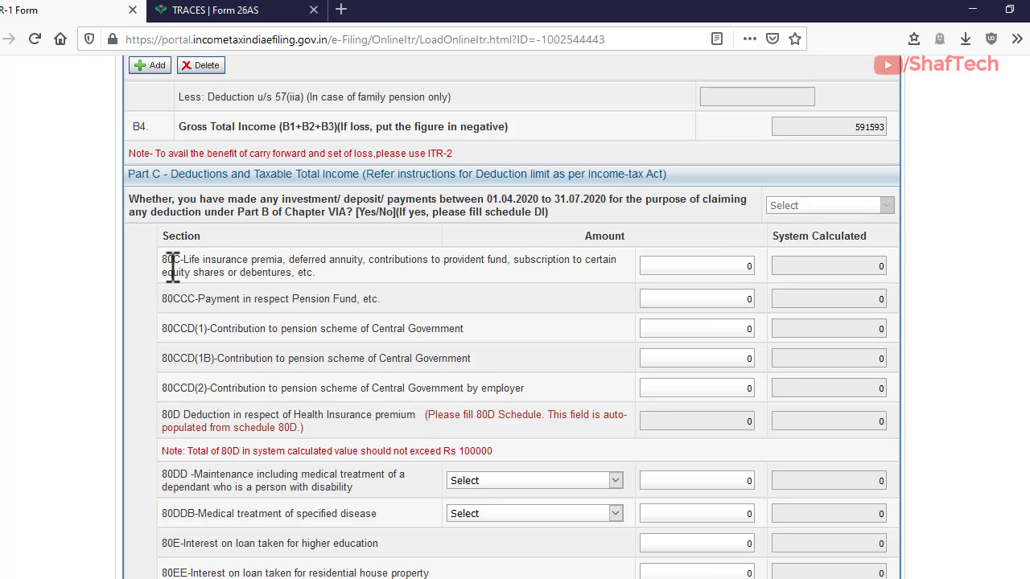
{"action": "left_click_drag", "start_coordinate": [731, 265], "coordinate": [759, 266]}
{"action": "type", "text": "120000"}
{"action": "left_click", "coordinate": [739, 298]}
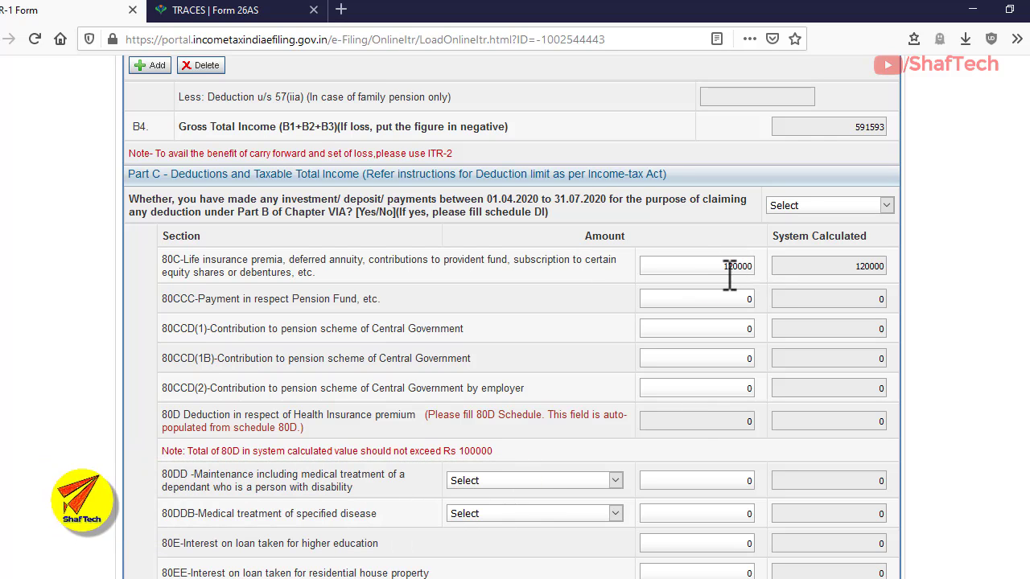
{"action": "left_click", "coordinate": [832, 206]}
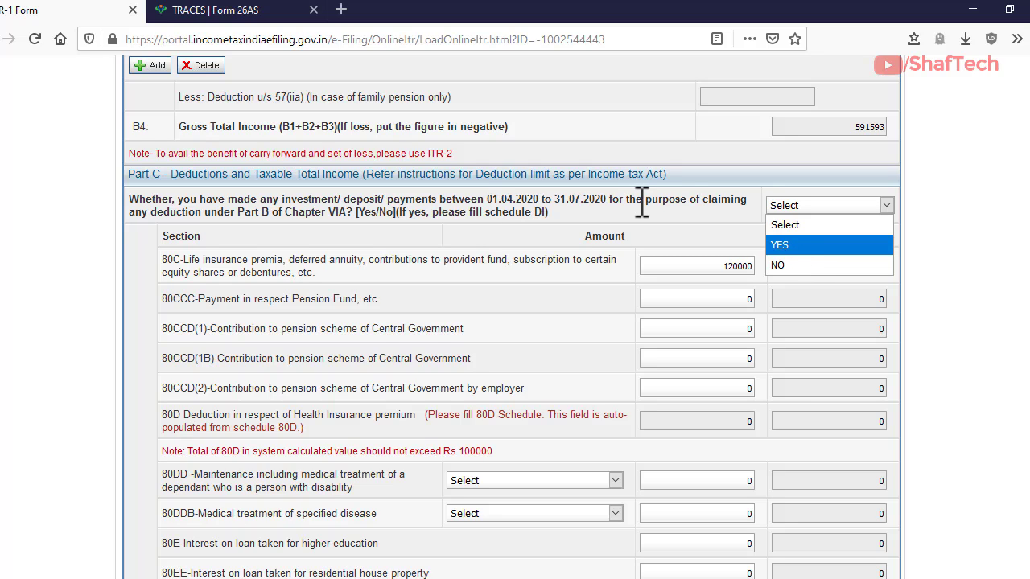
{"action": "left_click", "coordinate": [794, 244]}
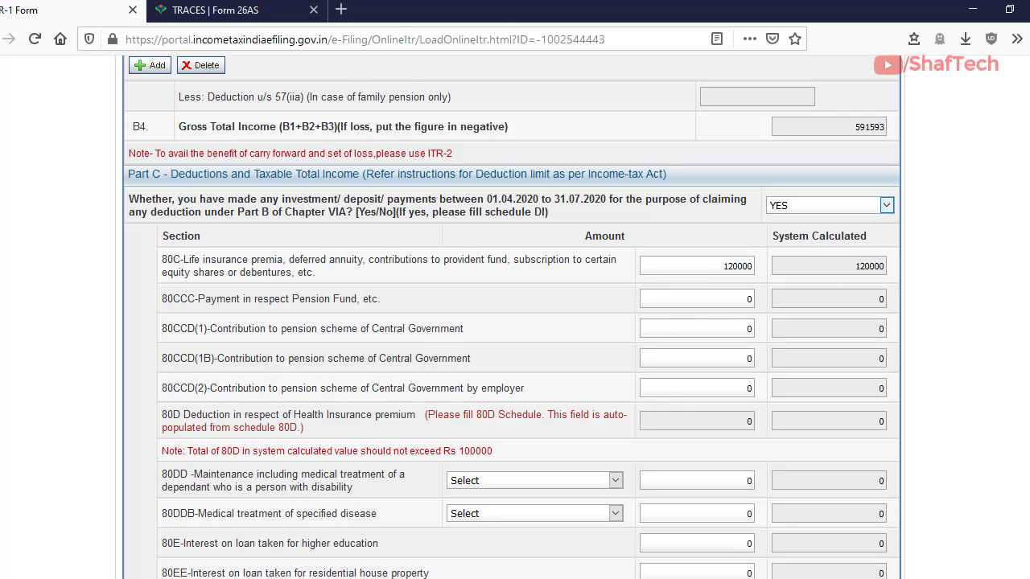
In Schedule DI, enter 40000 as the 80C deduction attributable to investments made between 01.04.2020 and 31.07.2020.
{"action": "scroll", "coordinate": [511, 322], "scroll_direction": "down", "scroll_amount": 1}
{"action": "scroll", "coordinate": [967, 325], "scroll_direction": "up", "scroll_amount": 7}
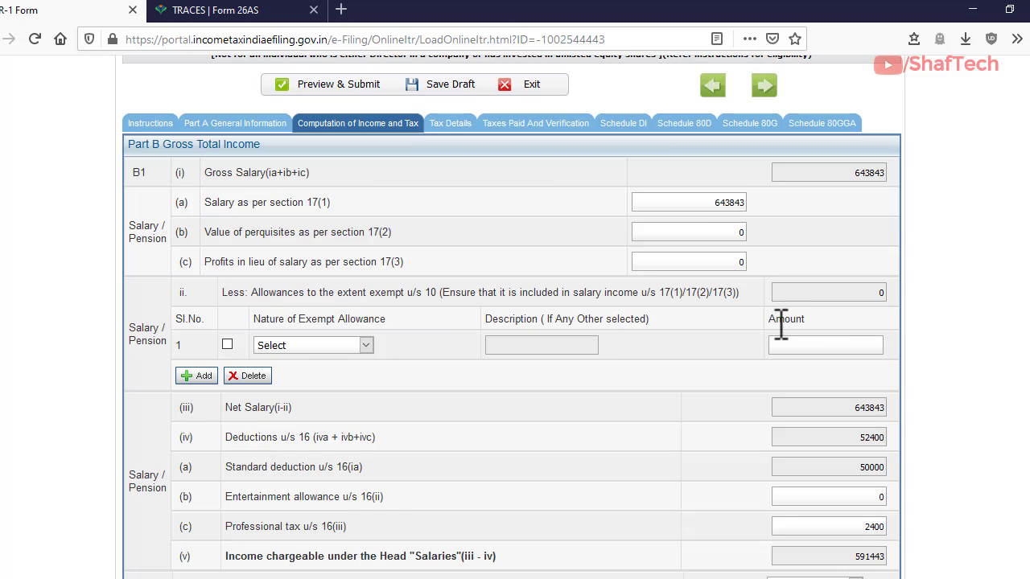
{"action": "left_click", "coordinate": [626, 128]}
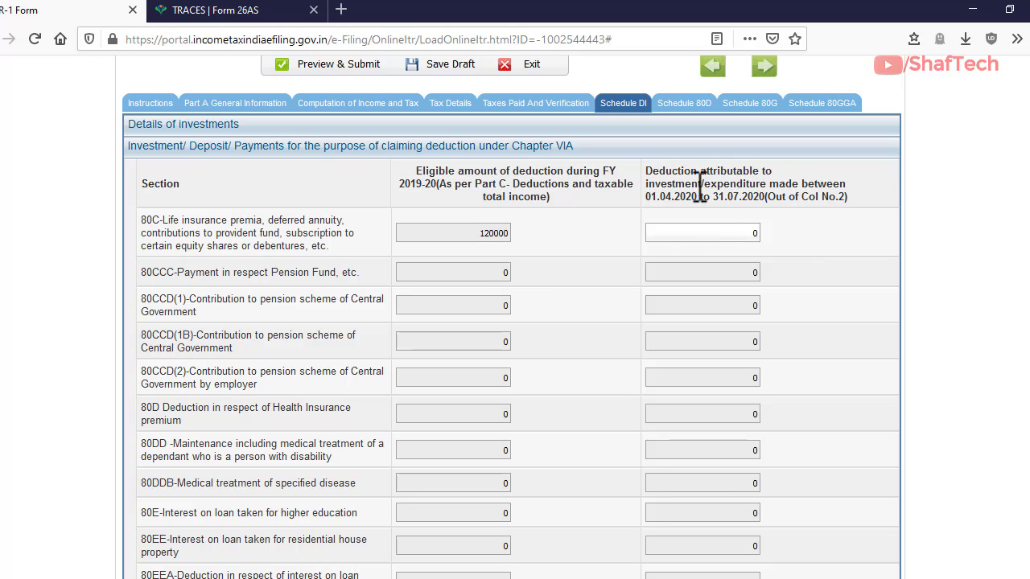
{"action": "left_click", "coordinate": [738, 232]}
{"action": "scroll", "coordinate": [241, 379], "scroll_direction": "down", "scroll_amount": 3}
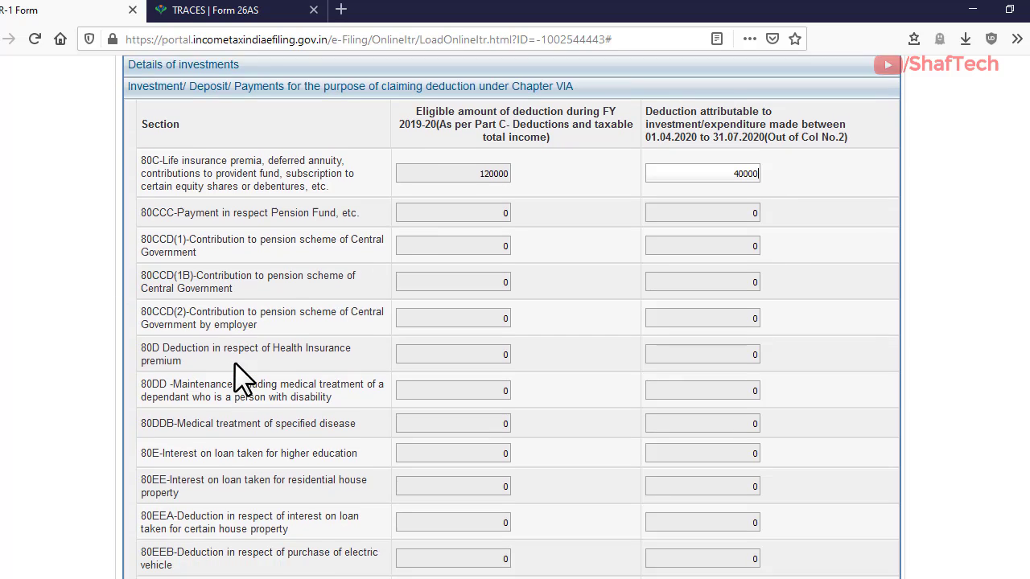
{"action": "scroll", "coordinate": [249, 261], "scroll_direction": "down", "scroll_amount": 2}
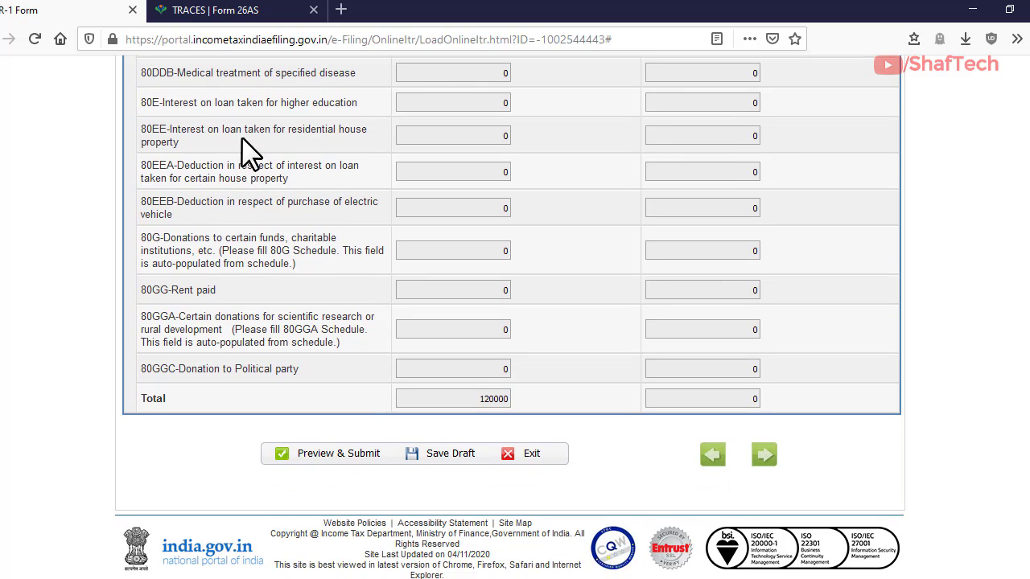
{"action": "scroll", "coordinate": [249, 366], "scroll_direction": "up", "scroll_amount": 3}
{"action": "scroll", "coordinate": [249, 366], "scroll_direction": "up", "scroll_amount": 1}
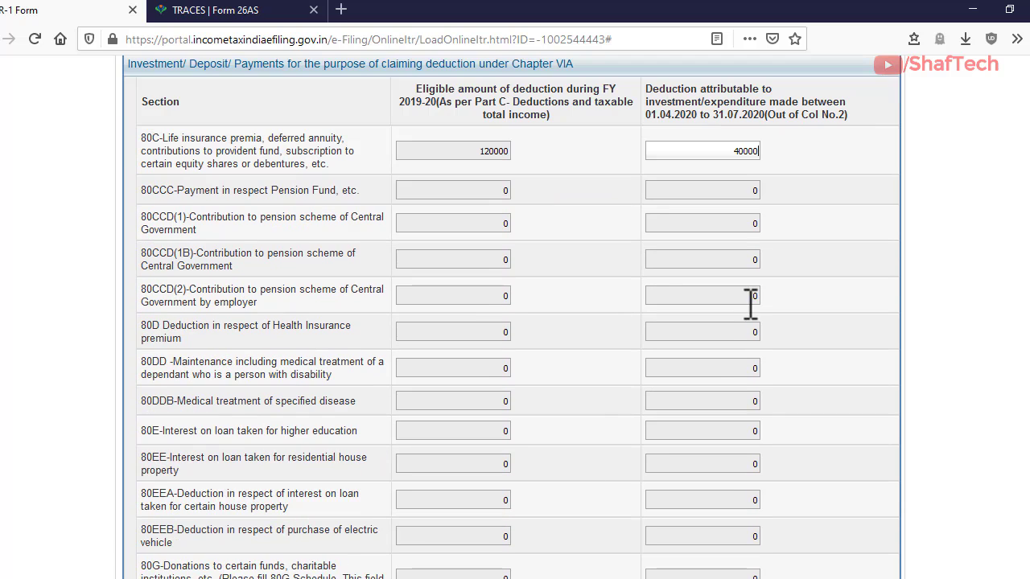
{"action": "scroll", "coordinate": [732, 293], "scroll_direction": "up", "scroll_amount": 2}
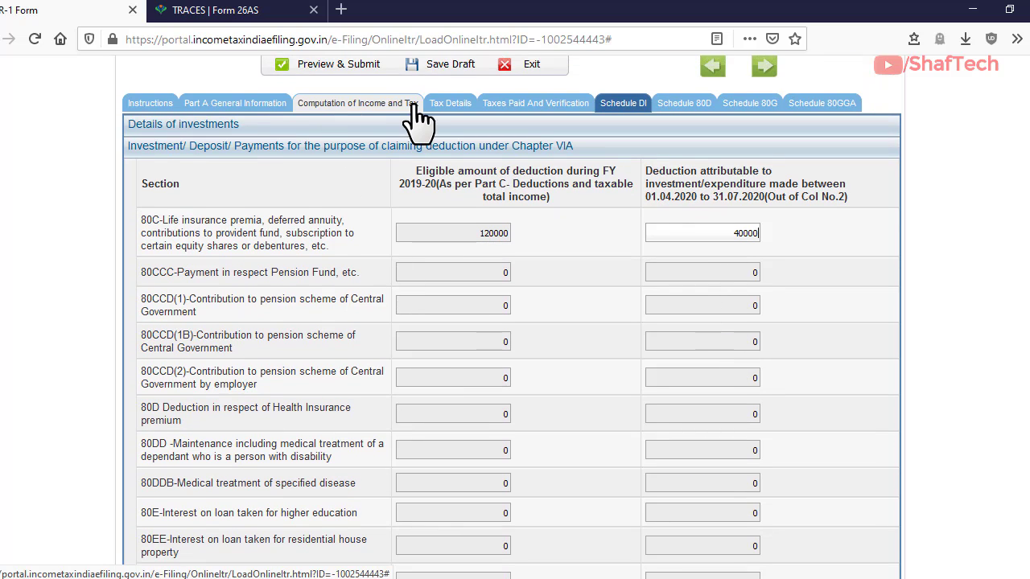
Return to Computation of Income and Tax and review the entries from gross salary through deductions, total income and tax payable.
{"action": "left_click", "coordinate": [354, 104]}
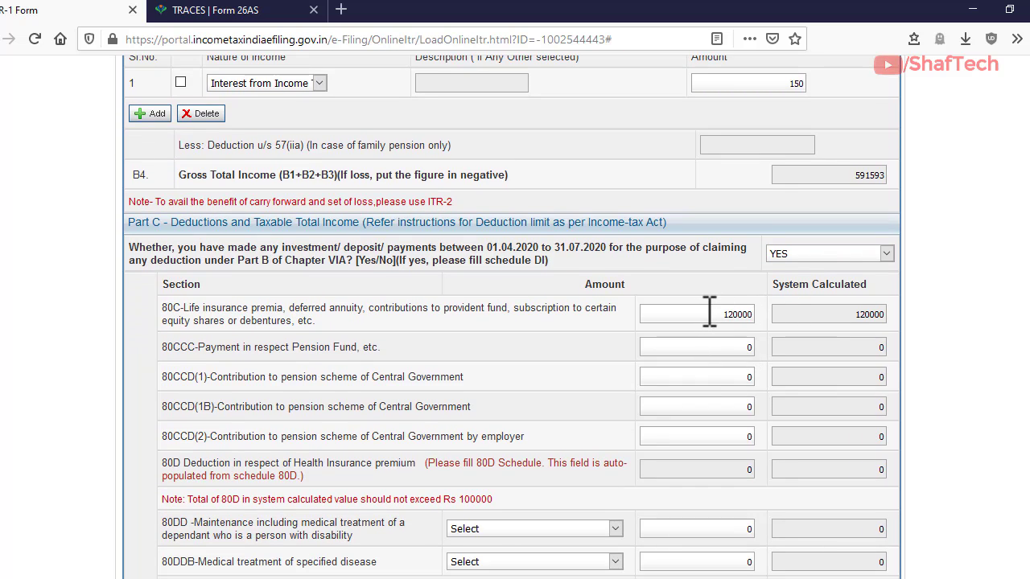
{"action": "scroll", "coordinate": [708, 314], "scroll_direction": "down", "scroll_amount": 2}
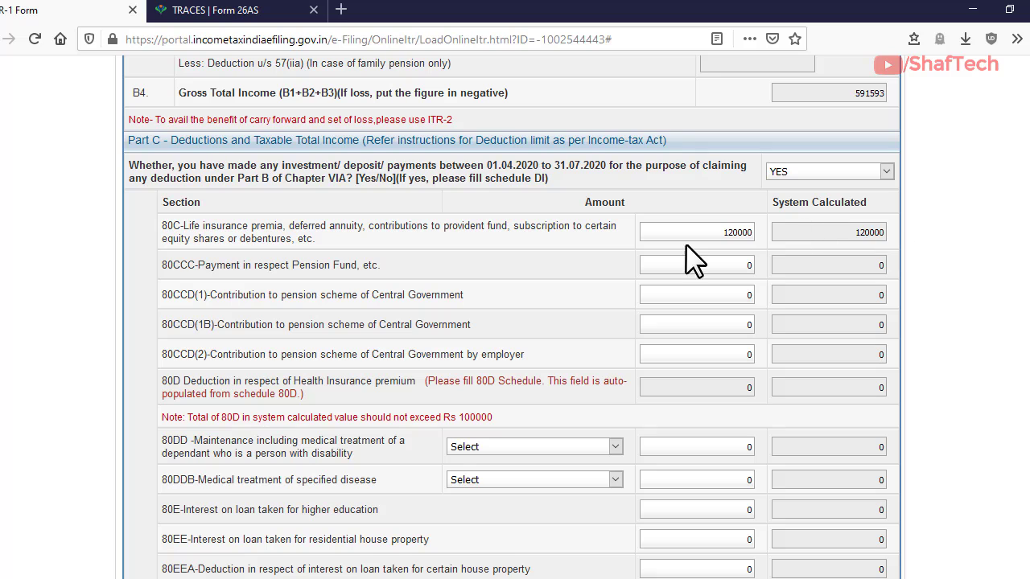
{"action": "scroll", "coordinate": [707, 193], "scroll_direction": "up", "scroll_amount": 15}
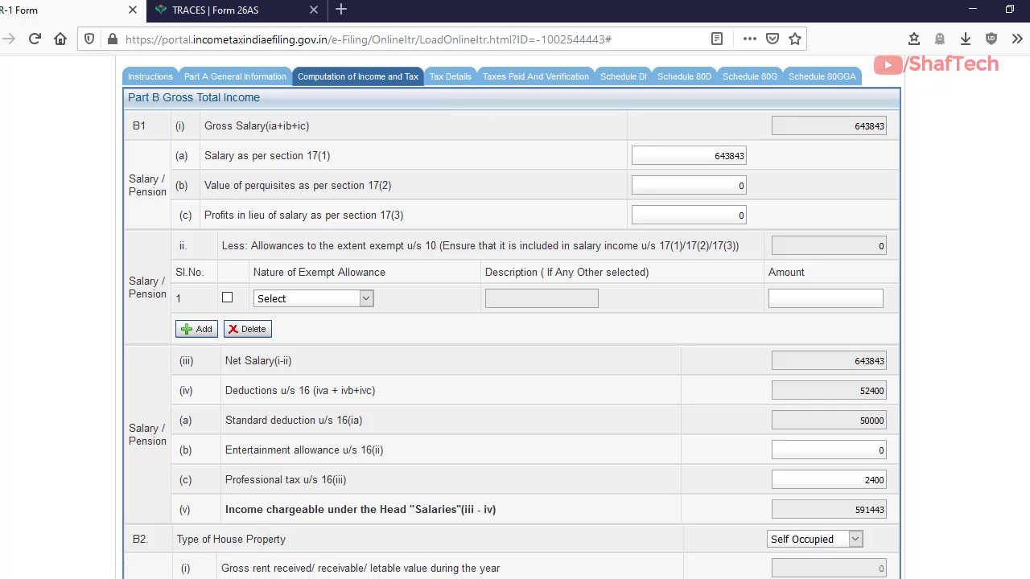
{"action": "scroll", "coordinate": [512, 321], "scroll_direction": "down", "scroll_amount": 15}
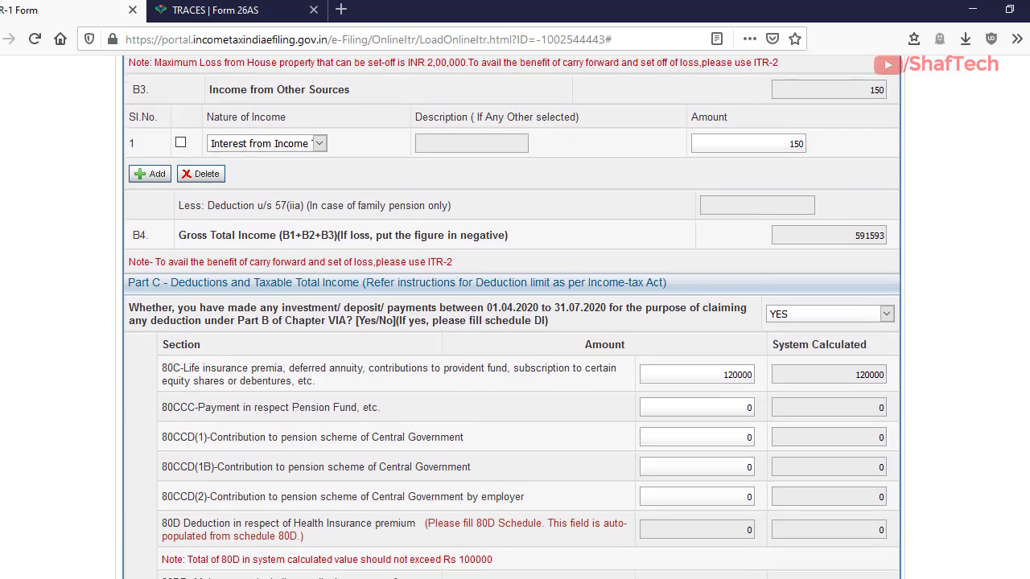
{"action": "scroll", "coordinate": [511, 322], "scroll_direction": "down", "scroll_amount": 6}
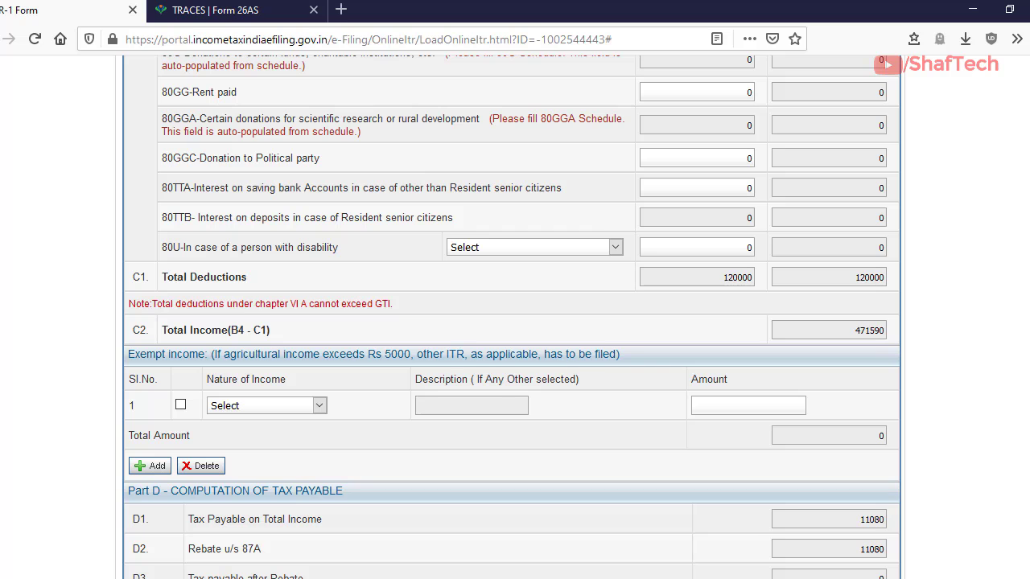
{"action": "scroll", "coordinate": [512, 317], "scroll_direction": "down", "scroll_amount": 2}
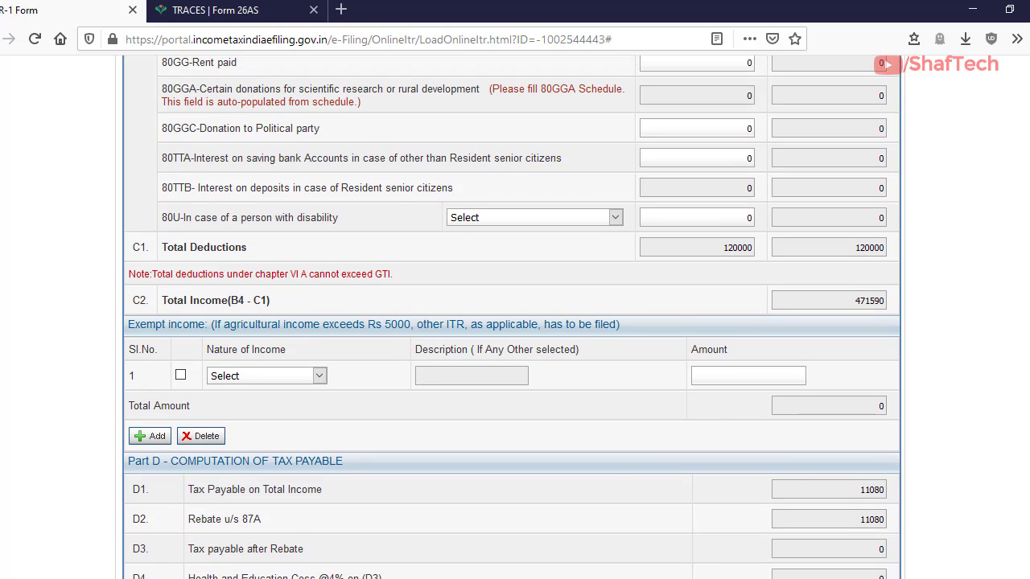
In Part C, change the answer about investments between 01.04.2020 and 31.07.2020 to NO and set the 80C deduction to 150000.
{"action": "scroll", "coordinate": [512, 317], "scroll_direction": "up", "scroll_amount": 10}
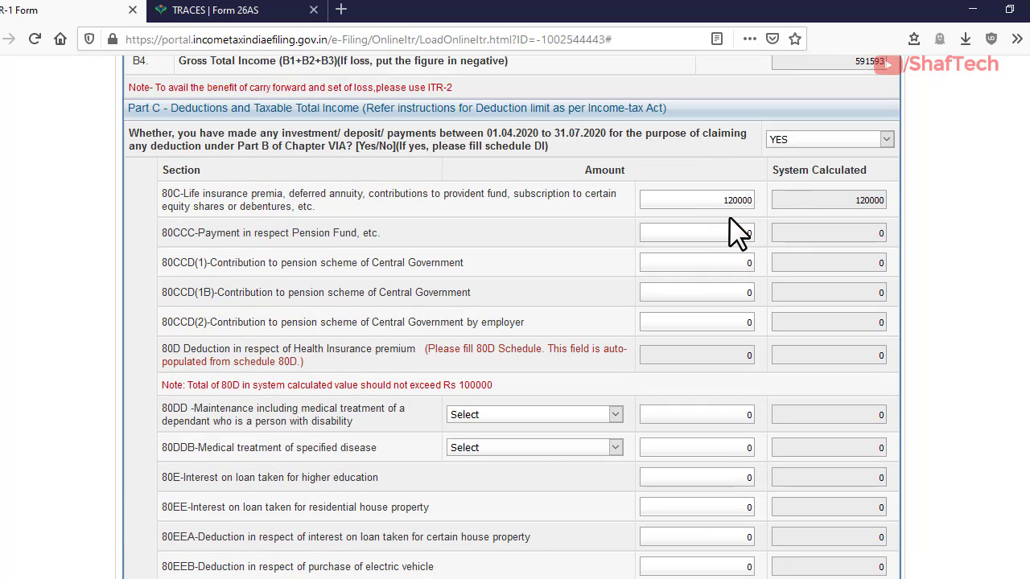
{"action": "left_click", "coordinate": [884, 139]}
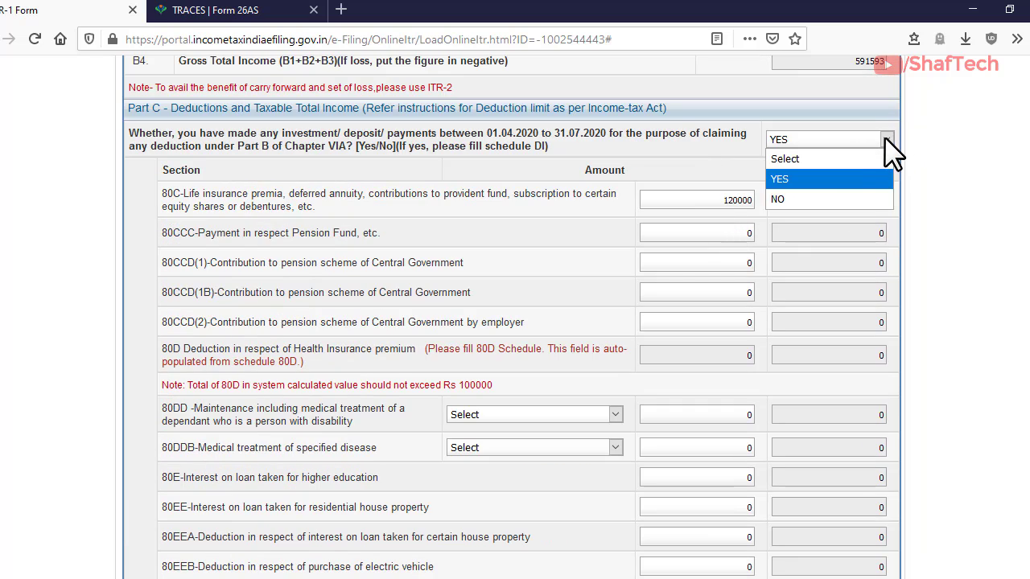
{"action": "left_click", "coordinate": [844, 198]}
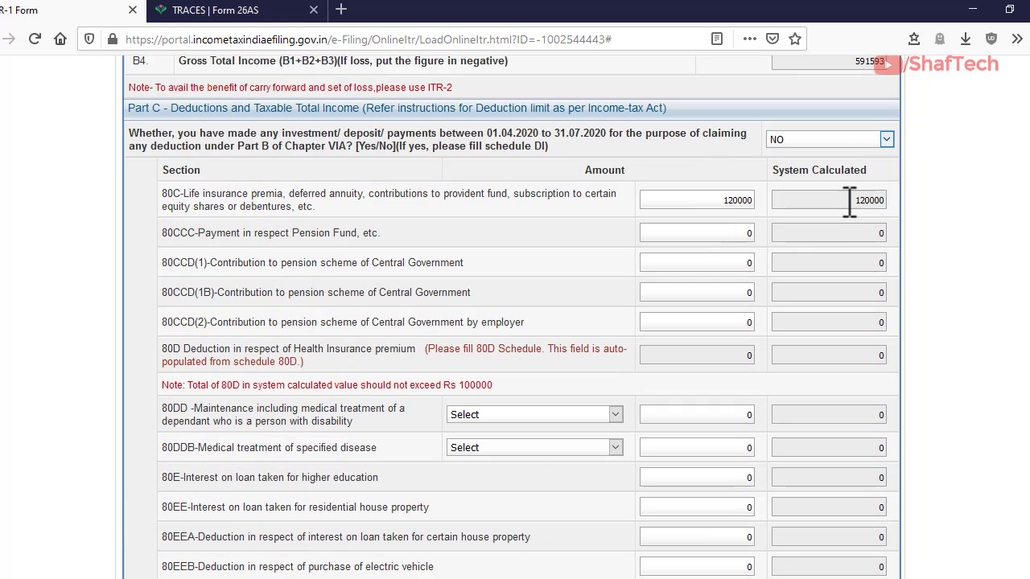
{"action": "double_click", "coordinate": [726, 201]}
{"action": "left_click", "coordinate": [780, 198]}
In Schedule 80D, answer NO to a family member being a senior citizen and enter 10500 as Health Insurance for Self and Family.
{"action": "scroll", "coordinate": [712, 207], "scroll_direction": "down", "scroll_amount": 1}
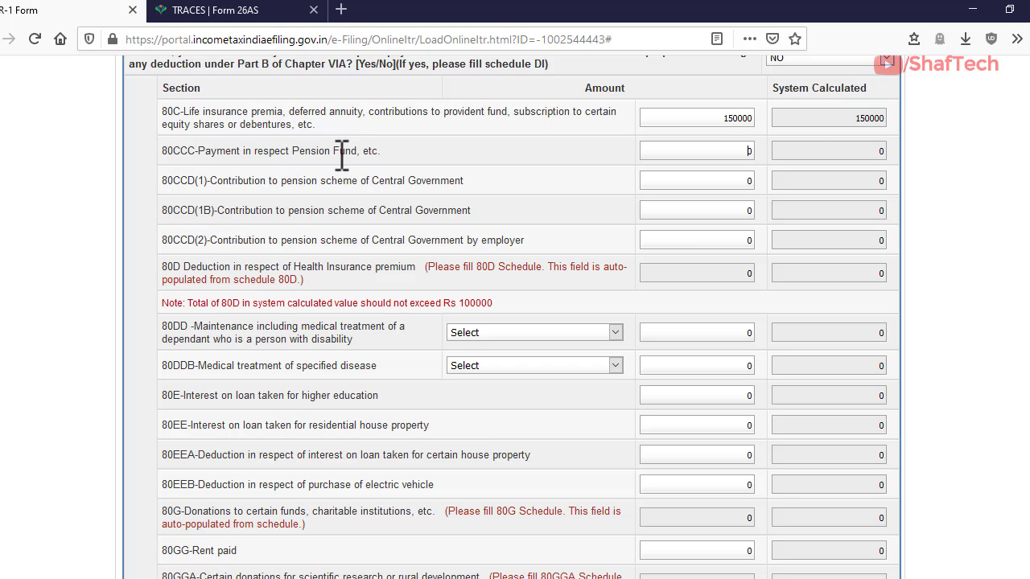
{"action": "scroll", "coordinate": [378, 145], "scroll_direction": "down", "scroll_amount": 1}
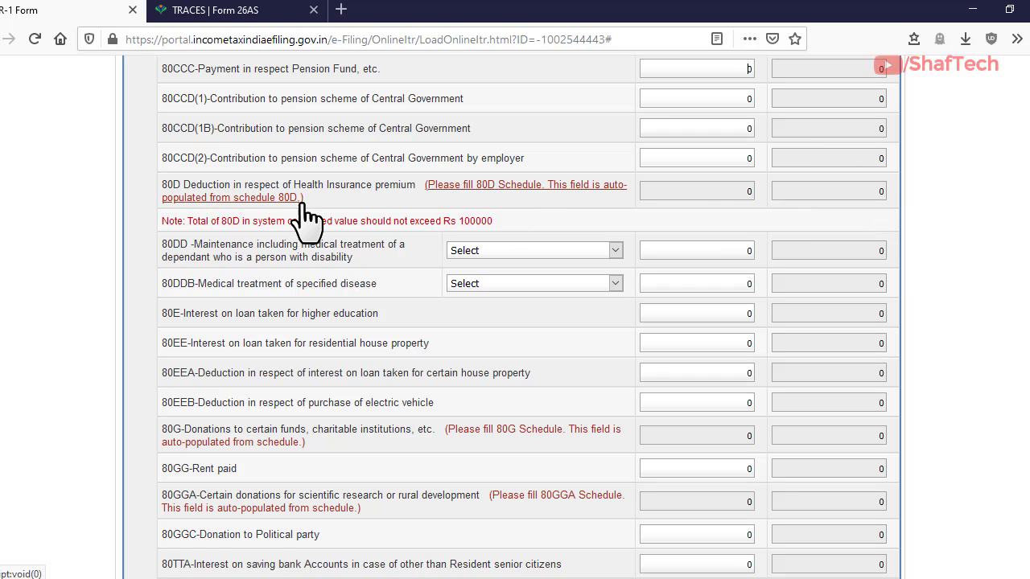
{"action": "left_click", "coordinate": [514, 191]}
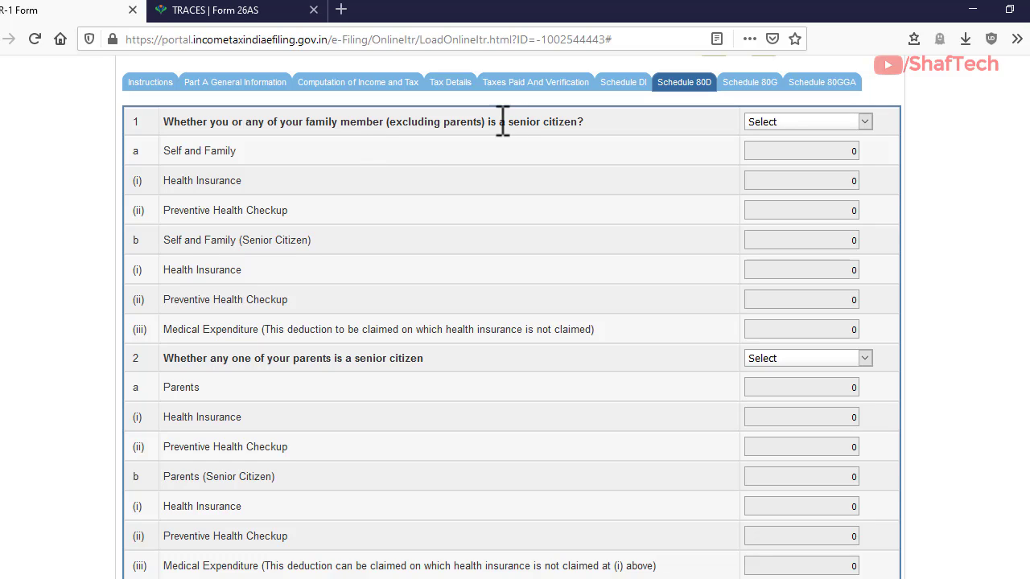
{"action": "left_click", "coordinate": [863, 119]}
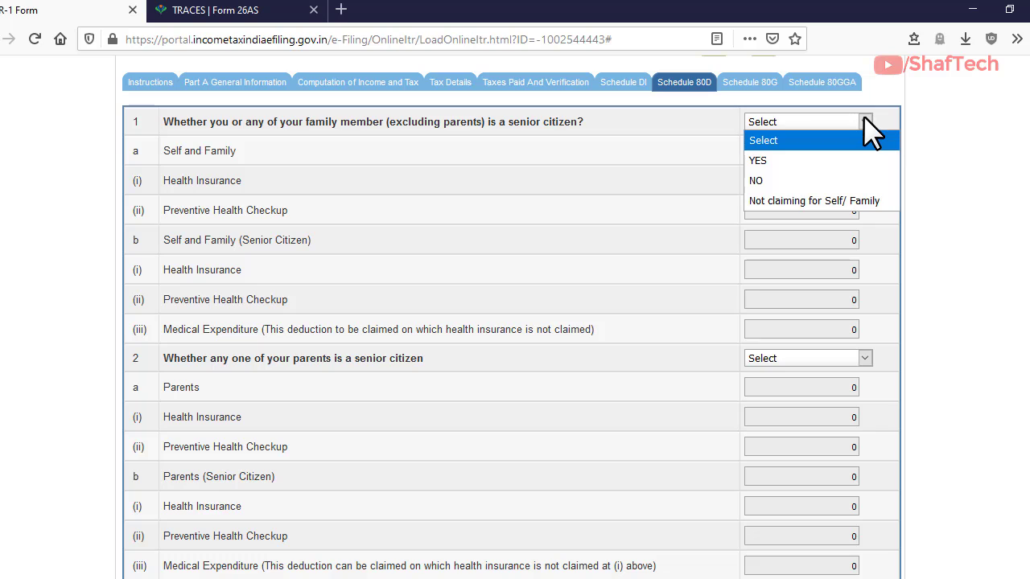
{"action": "left_click", "coordinate": [801, 180]}
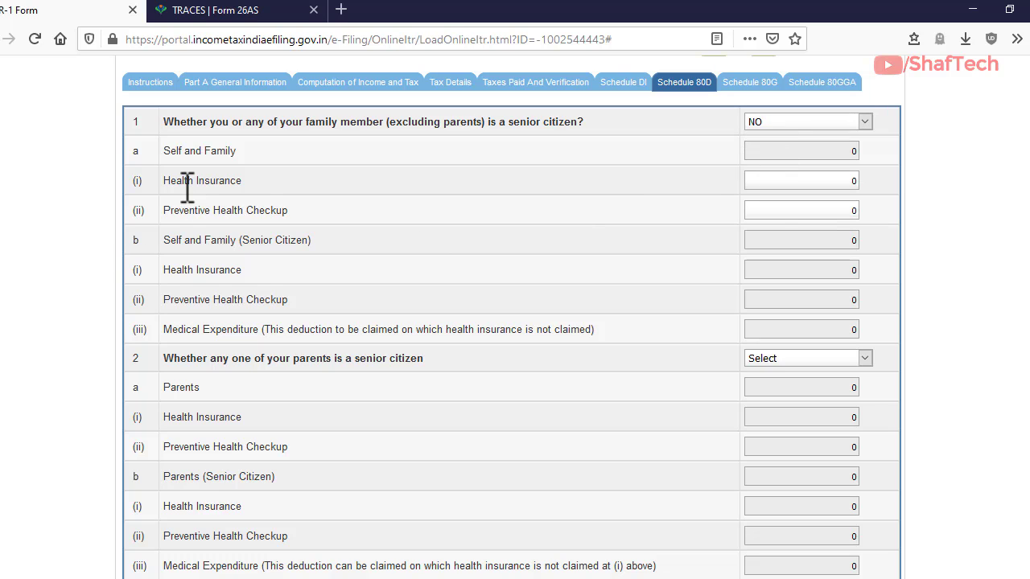
{"action": "double_click", "coordinate": [853, 180]}
{"action": "left_click", "coordinate": [252, 245]}
Answer YES to whether any one of the parents is a senior citizen in Schedule 80D.
{"action": "scroll", "coordinate": [601, 277], "scroll_direction": "down", "scroll_amount": 3}
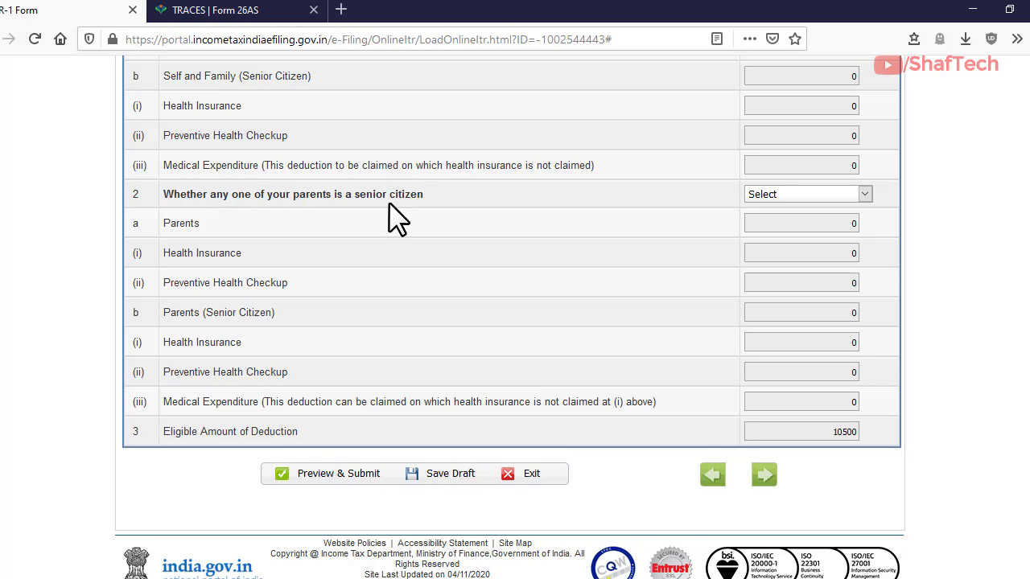
{"action": "left_click", "coordinate": [864, 194]}
{"action": "left_click", "coordinate": [825, 232]}
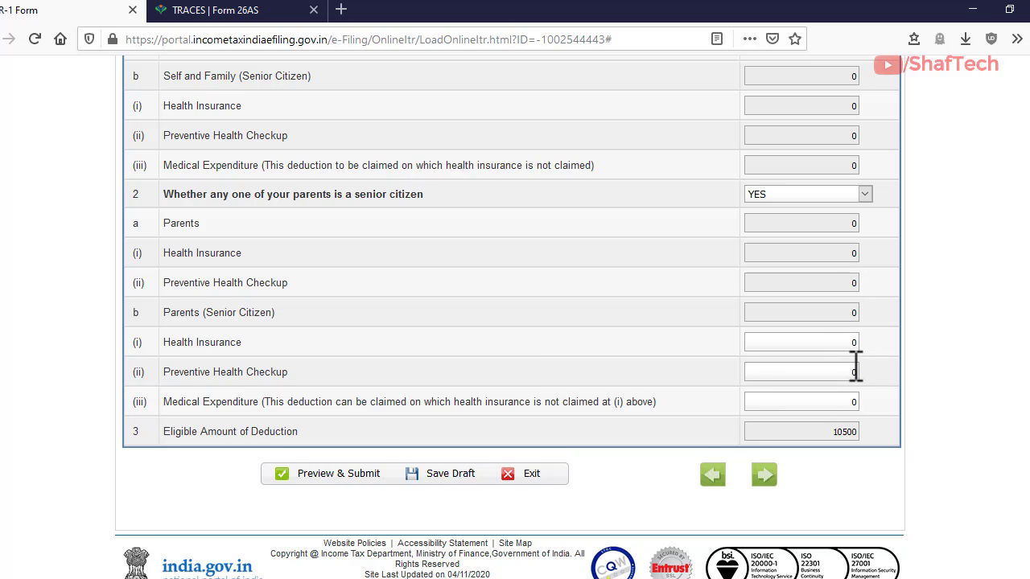
Return to Computation of Income and Tax and examine the 80D amount and the remaining deduction sections down to 80TTA and 80TTB.
{"action": "scroll", "coordinate": [855, 356], "scroll_direction": "up", "scroll_amount": 6}
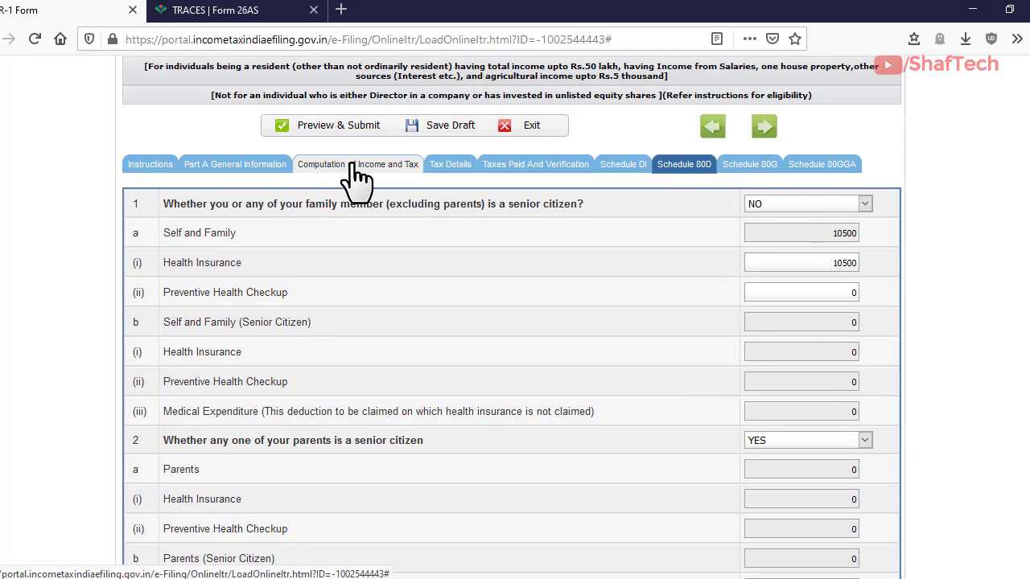
{"action": "left_click", "coordinate": [352, 164]}
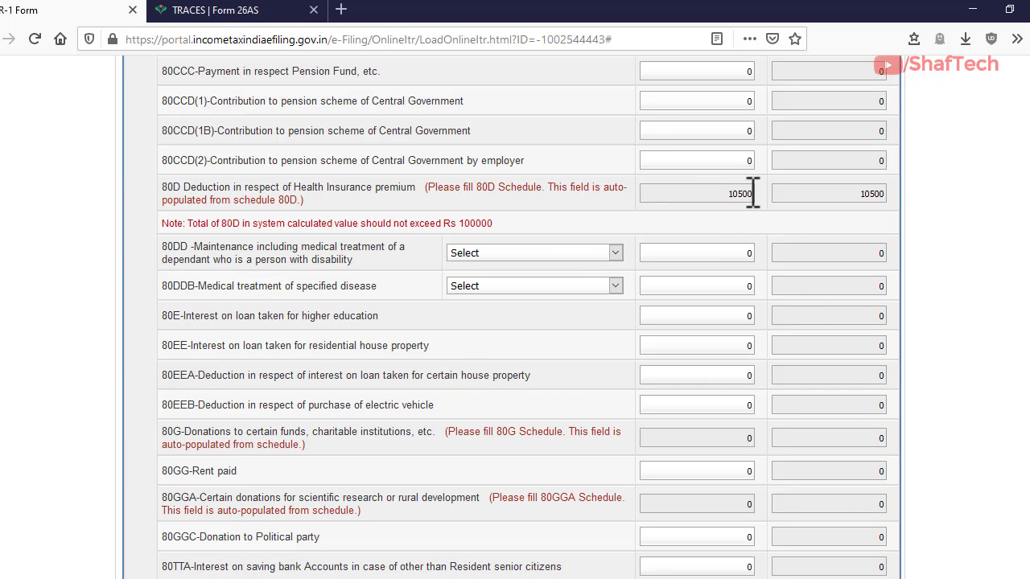
{"action": "left_click_drag", "start_coordinate": [725, 201], "coordinate": [750, 195]}
{"action": "left_click_drag", "start_coordinate": [859, 199], "coordinate": [886, 194]}
{"action": "left_click", "coordinate": [740, 226]}
{"action": "scroll", "coordinate": [609, 215], "scroll_direction": "down", "scroll_amount": 2}
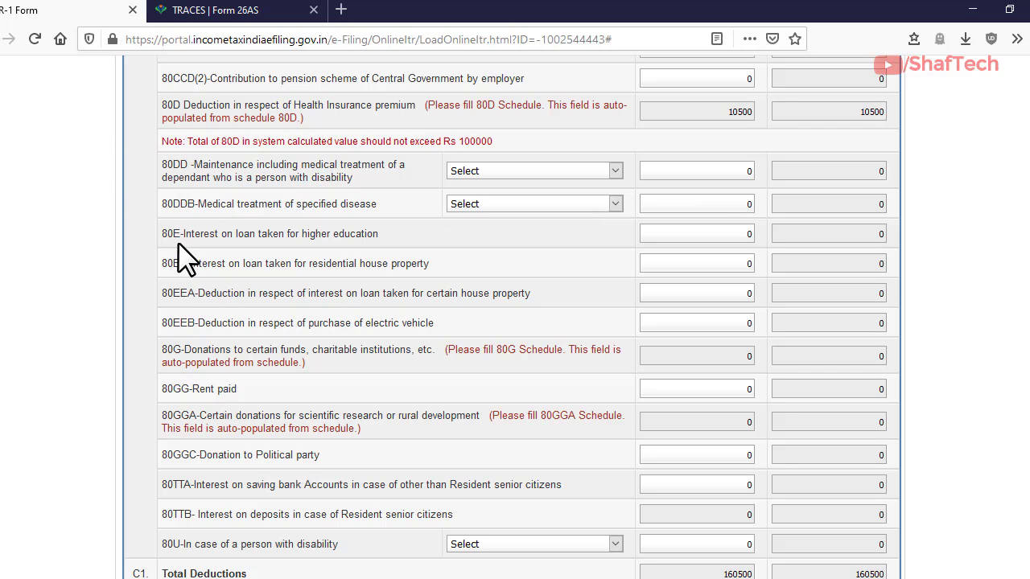
{"action": "scroll", "coordinate": [231, 193], "scroll_direction": "down", "scroll_amount": 2}
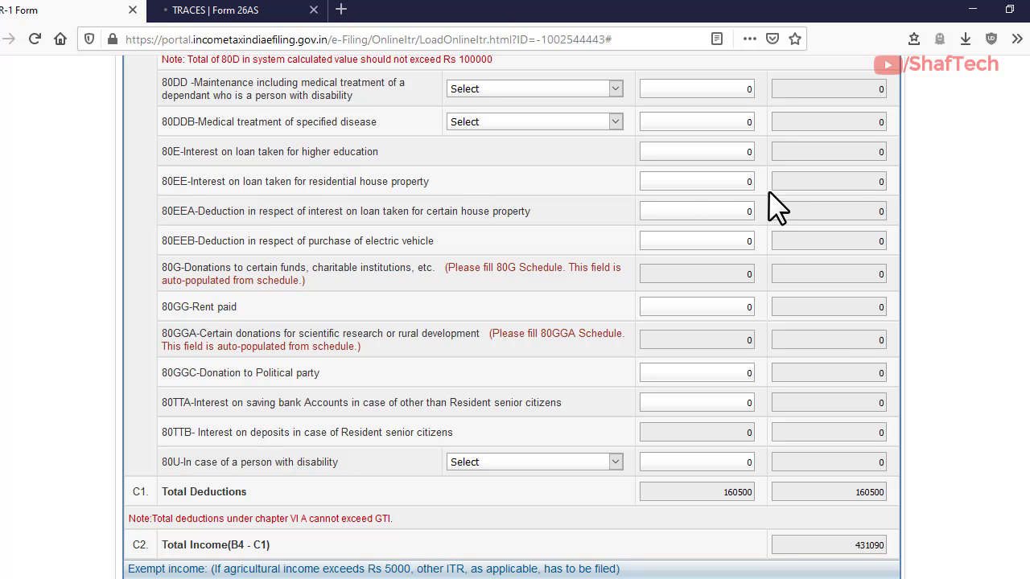
{"action": "scroll", "coordinate": [333, 214], "scroll_direction": "down", "scroll_amount": 4}
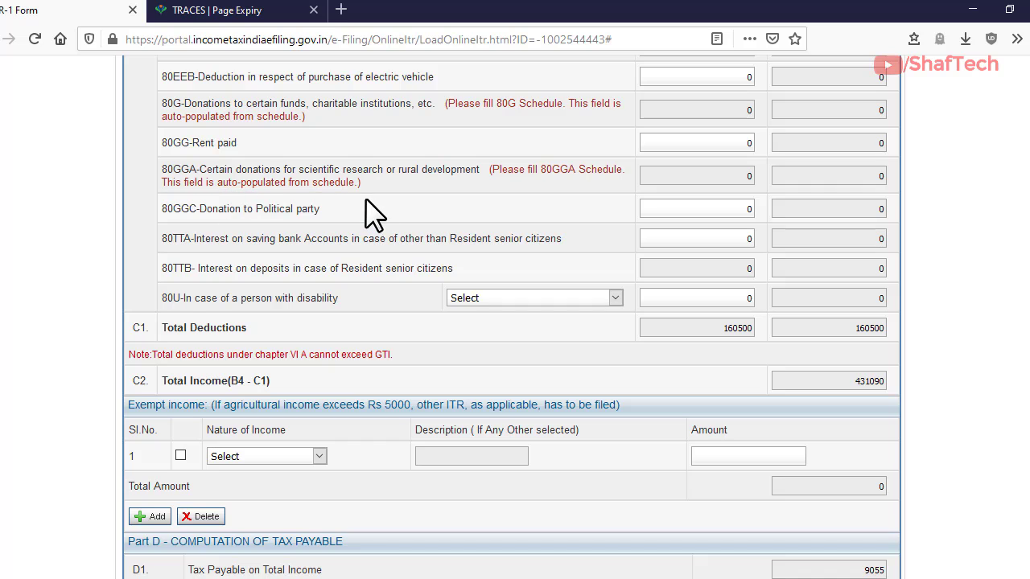
{"action": "scroll", "coordinate": [378, 214], "scroll_direction": "down", "scroll_amount": 2}
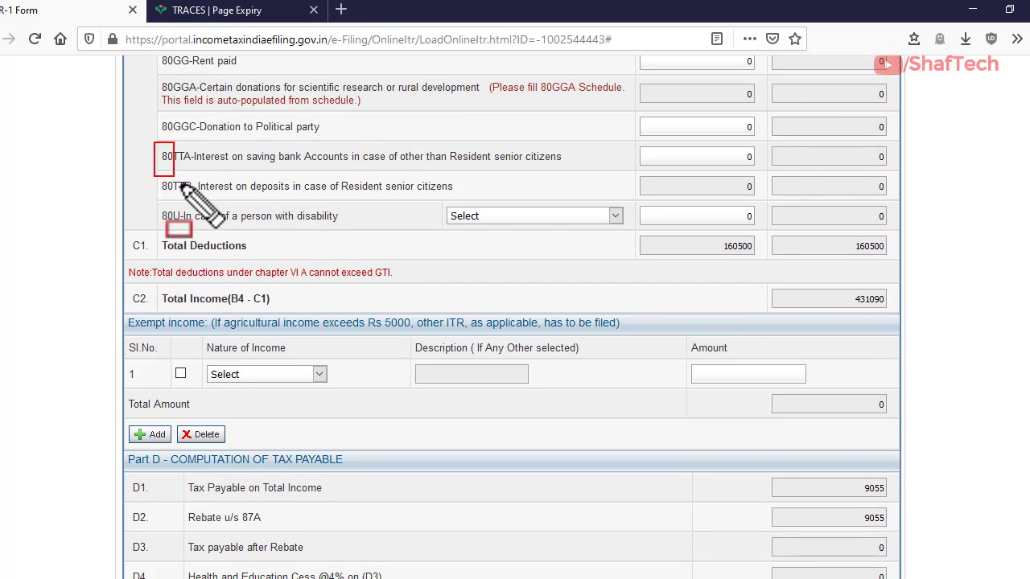
{"action": "mouse_move", "coordinate": [155, 143]}
{"action": "left_mouse_down"}
{"action": "mouse_move", "coordinate": [495, 210]}
{"action": "mouse_move", "coordinate": [758, 195]}
{"action": "mouse_move", "coordinate": [756, 183]}
{"action": "left_mouse_up"}
{"action": "key", "text": "Escape"}
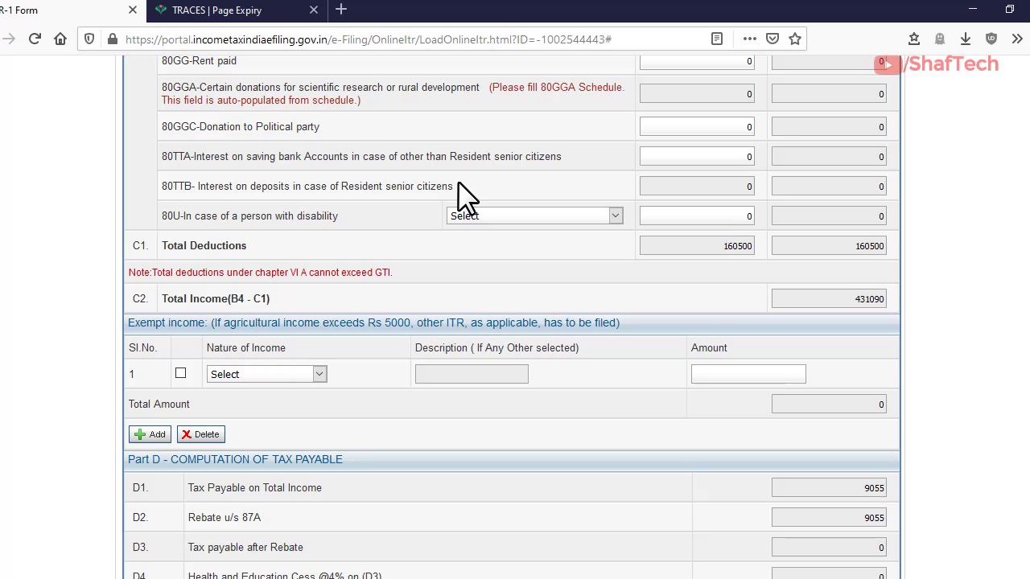
Examine the exempt income section and the Part D tax computation, including the 87A rebate and the tax payable after rebate.
{"action": "scroll", "coordinate": [466, 197], "scroll_direction": "down", "scroll_amount": 1}
{"action": "scroll", "coordinate": [466, 198], "scroll_direction": "down", "scroll_amount": 1}
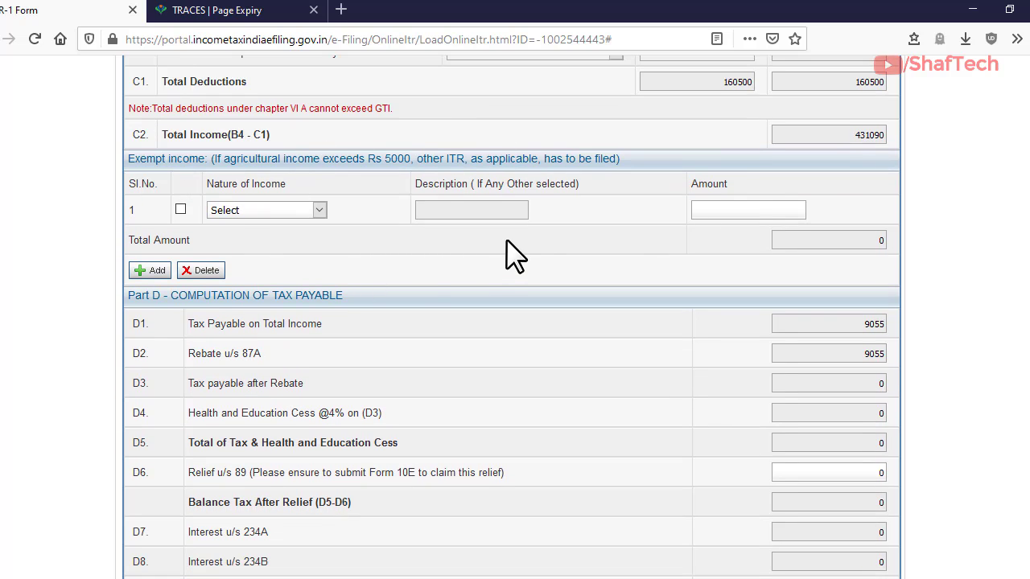
{"action": "scroll", "coordinate": [474, 216], "scroll_direction": "down", "scroll_amount": 1}
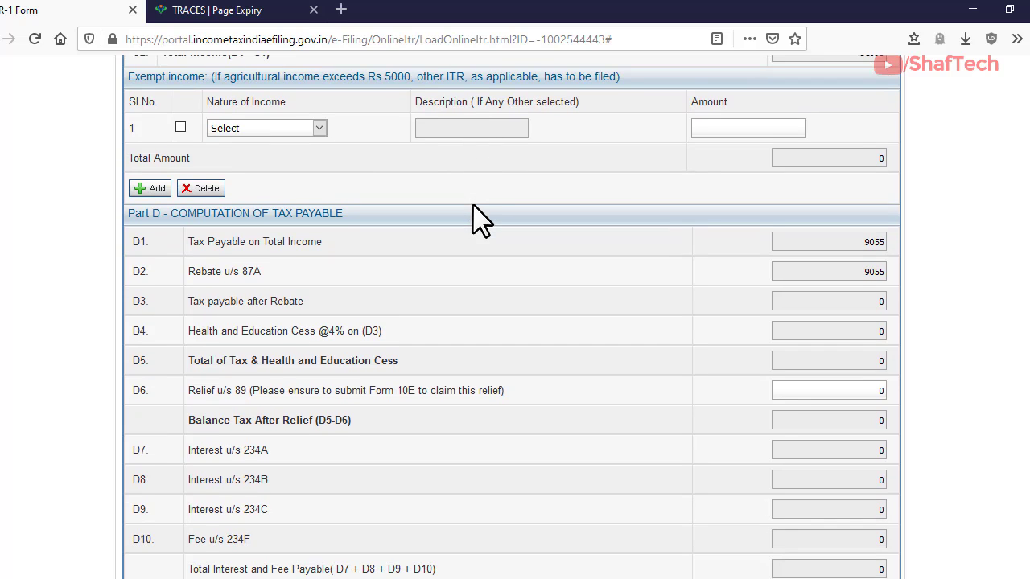
{"action": "scroll", "coordinate": [478, 211], "scroll_direction": "down", "scroll_amount": 1}
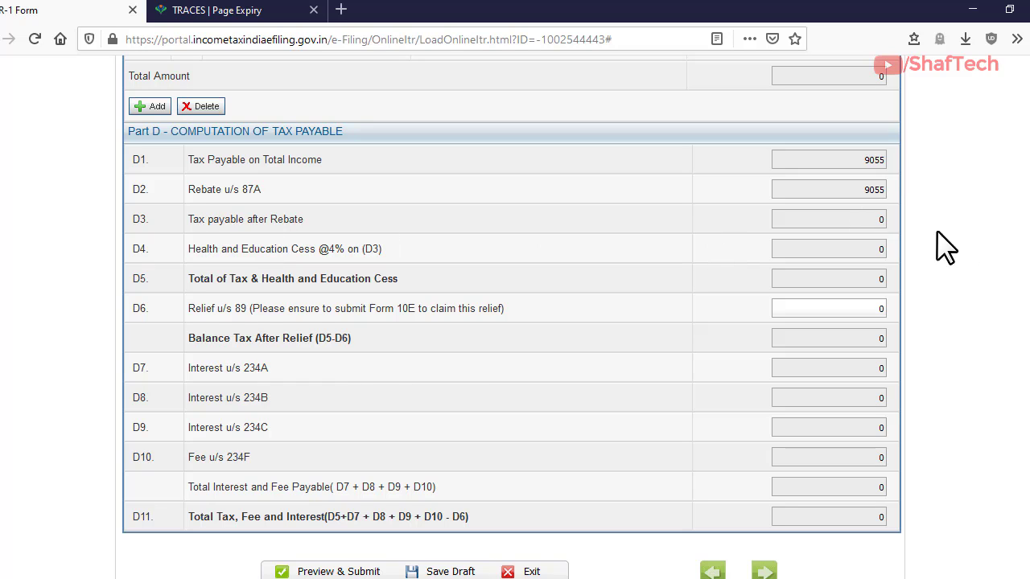
{"action": "left_click_drag", "start_coordinate": [876, 220], "coordinate": [903, 221]}
{"action": "scroll", "coordinate": [758, 306], "scroll_direction": "up", "scroll_amount": 15}
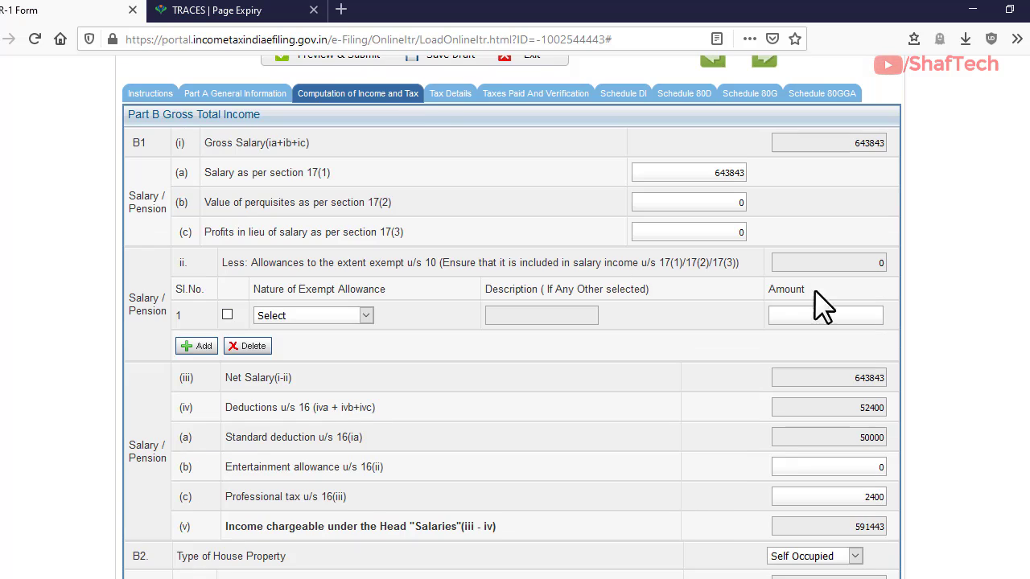
Check the TDS and TCS schedules in Tax Details, and the amount payable in Taxes Paid and Verification.
{"action": "left_click", "coordinate": [450, 94]}
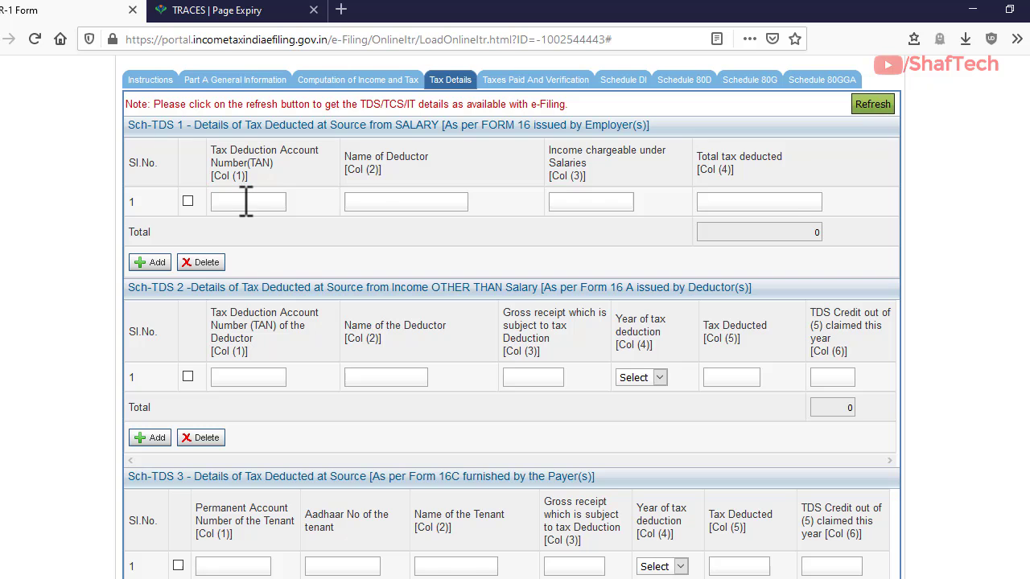
{"action": "scroll", "coordinate": [570, 193], "scroll_direction": "down", "scroll_amount": 5}
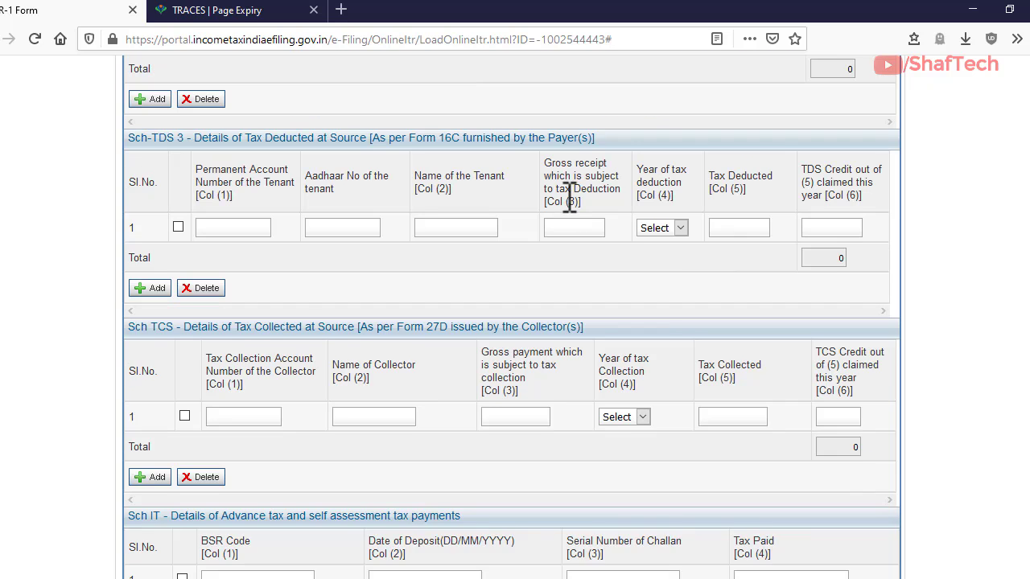
{"action": "scroll", "coordinate": [565, 198], "scroll_direction": "up", "scroll_amount": 2}
{"action": "scroll", "coordinate": [570, 211], "scroll_direction": "up", "scroll_amount": 1}
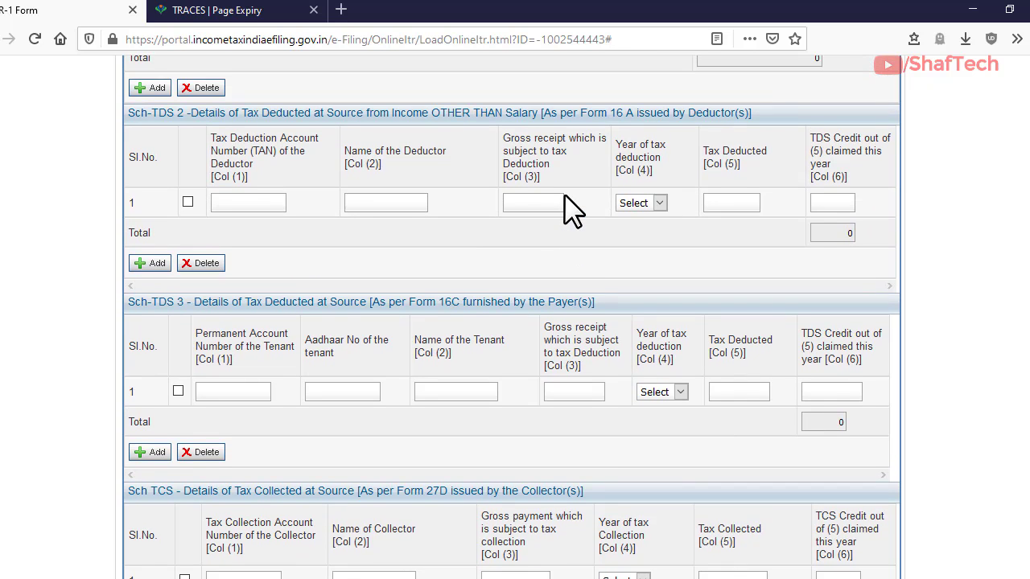
{"action": "scroll", "coordinate": [563, 195], "scroll_direction": "up", "scroll_amount": 2}
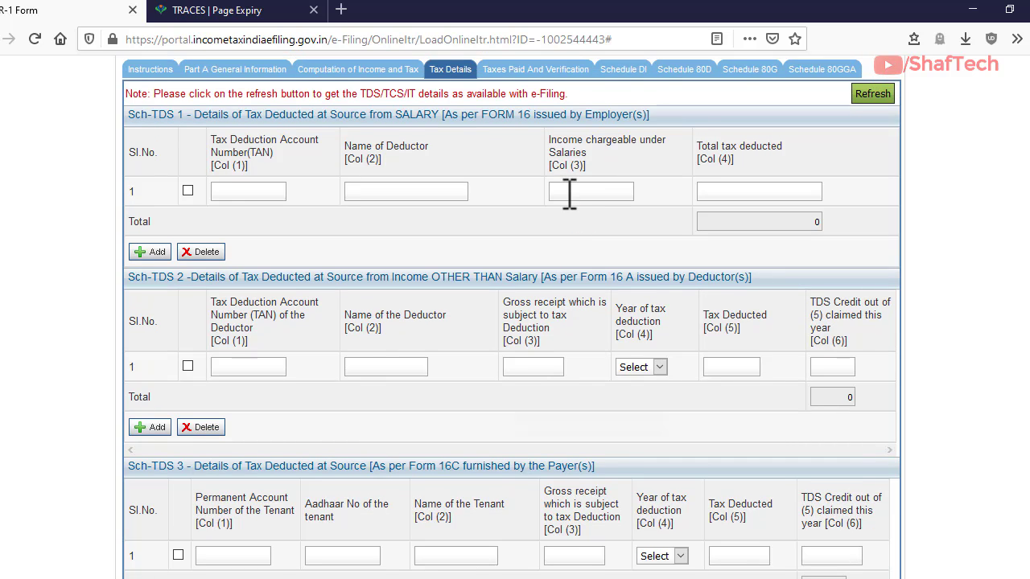
{"action": "left_click", "coordinate": [531, 72]}
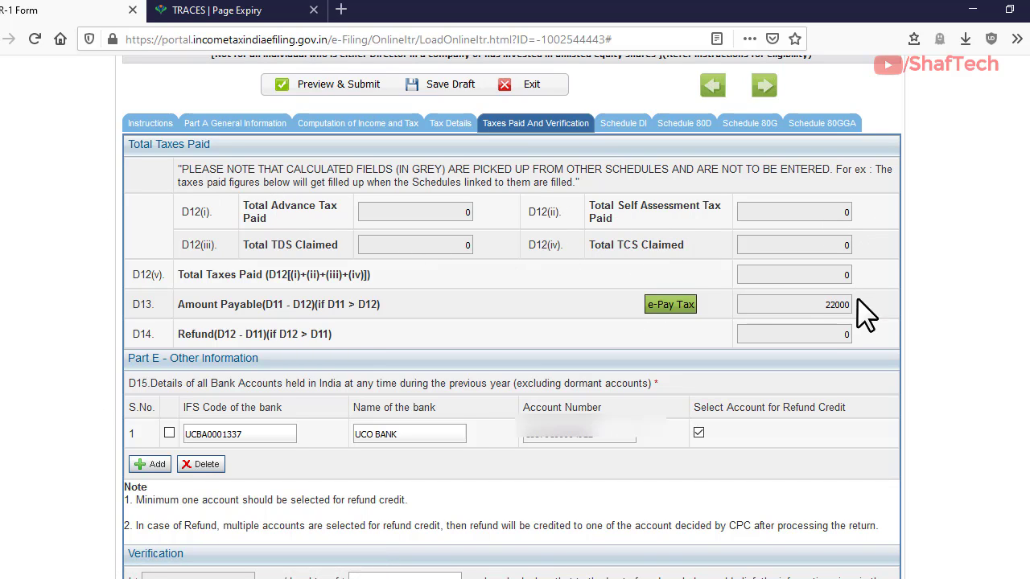
{"action": "double_click", "coordinate": [831, 308]}
{"action": "left_click", "coordinate": [790, 303]}
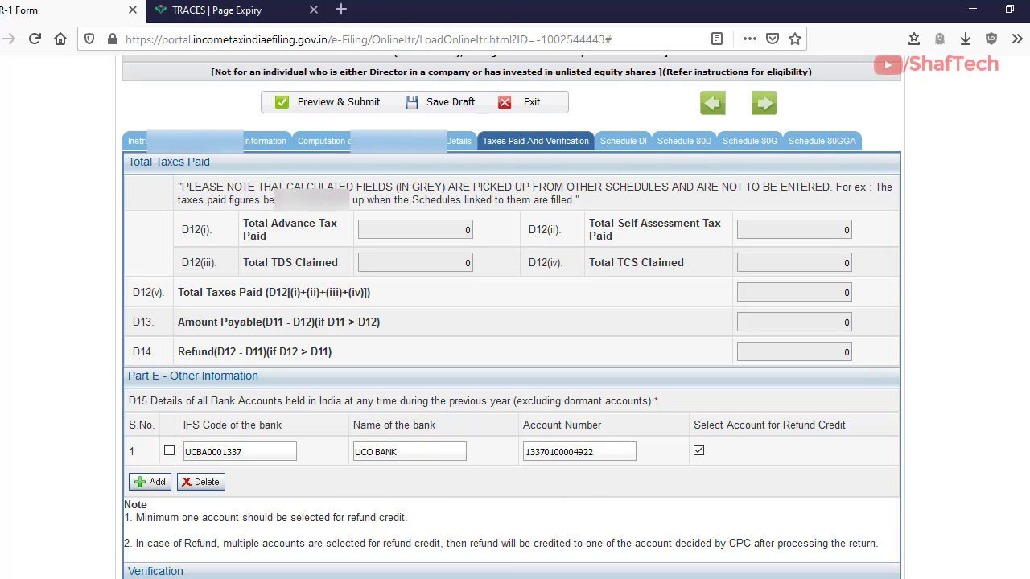
Complete the Verification section with capacity Self, place RAMPURHAT and the option to e-Verify later within 120 days from date of filing.
{"action": "scroll", "coordinate": [311, 91], "scroll_direction": "down", "scroll_amount": 5}
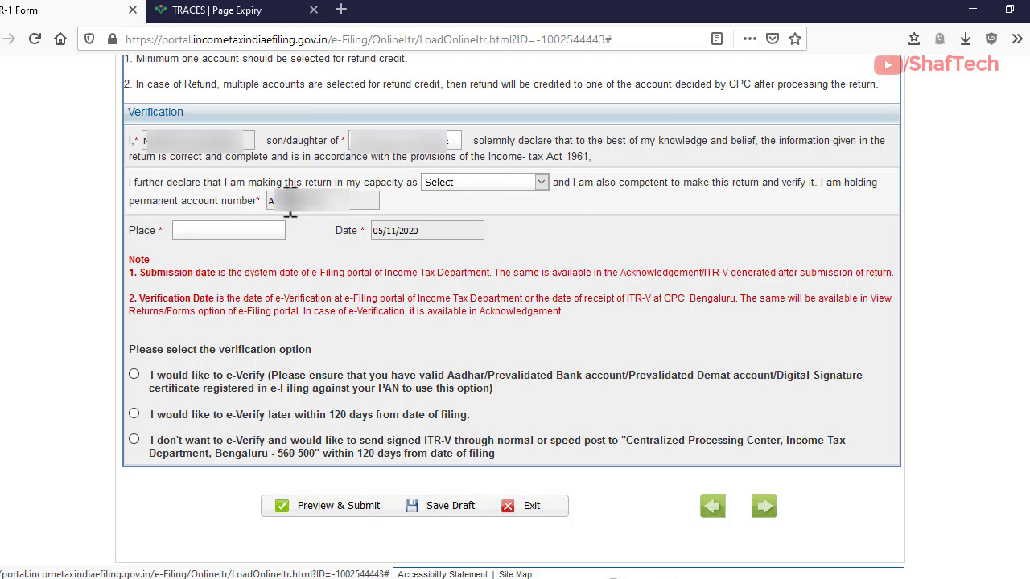
{"action": "left_click", "coordinate": [541, 182]}
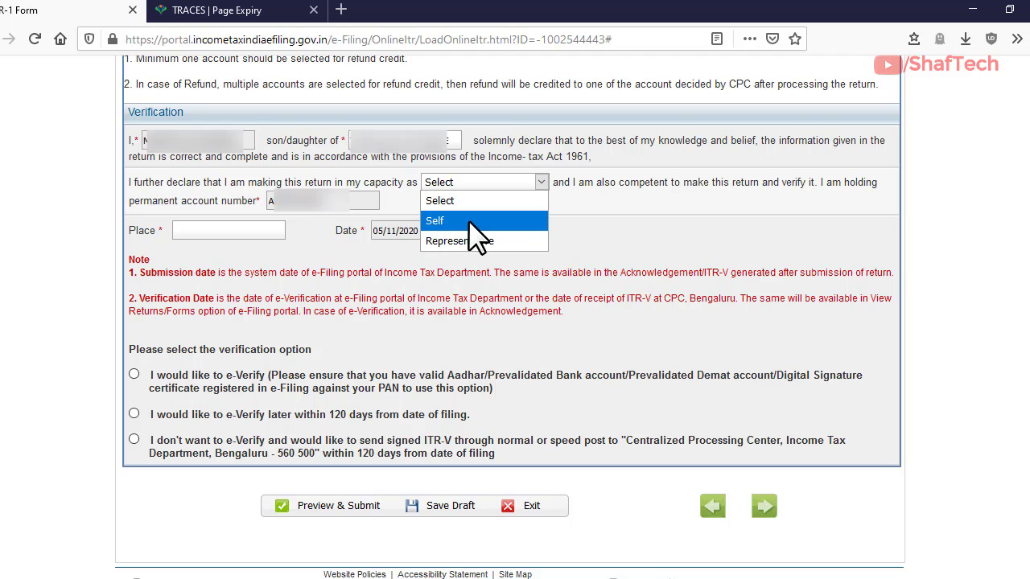
{"action": "left_click", "coordinate": [439, 222]}
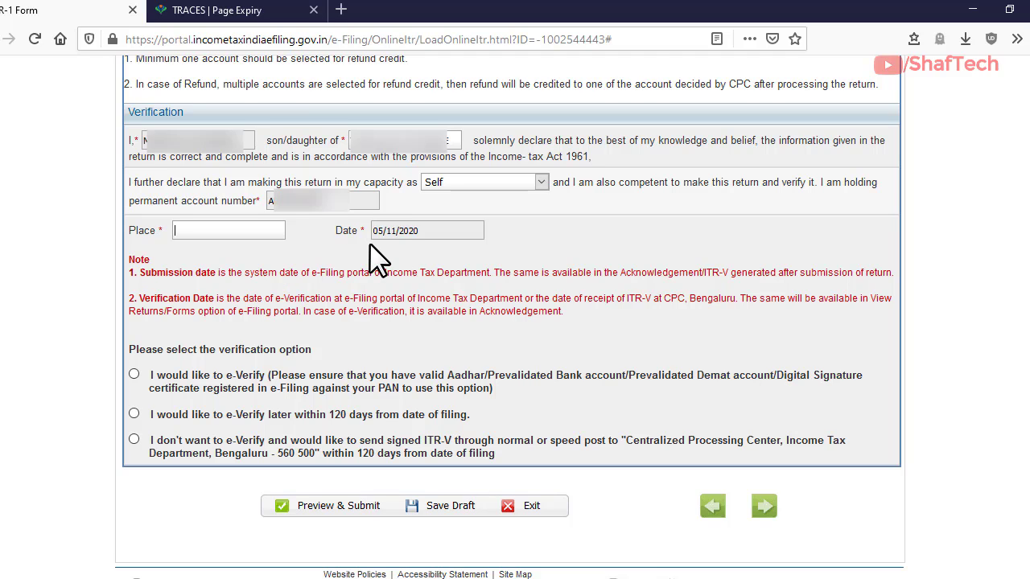
{"action": "type", "text": "RAMPURHAT"}
{"action": "left_click", "coordinate": [135, 415]}
Confirm that all details are valid, review the preview of the return through to its end, and submit the return.
{"action": "left_click", "coordinate": [338, 507]}
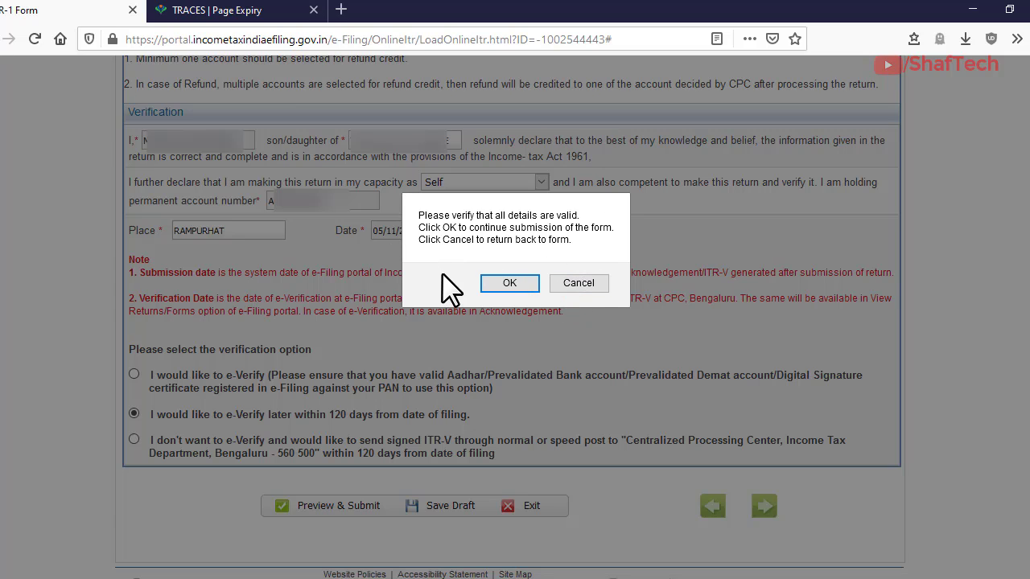
{"action": "left_click", "coordinate": [502, 283]}
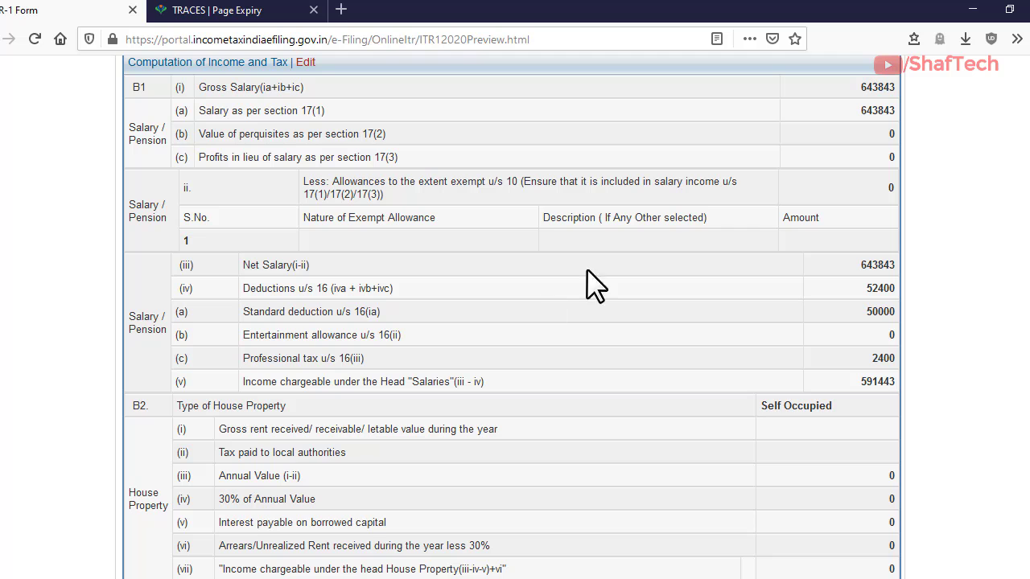
{"action": "scroll", "coordinate": [587, 272], "scroll_direction": "down", "scroll_amount": 5}
{"action": "scroll", "coordinate": [511, 318], "scroll_direction": "down", "scroll_amount": 5}
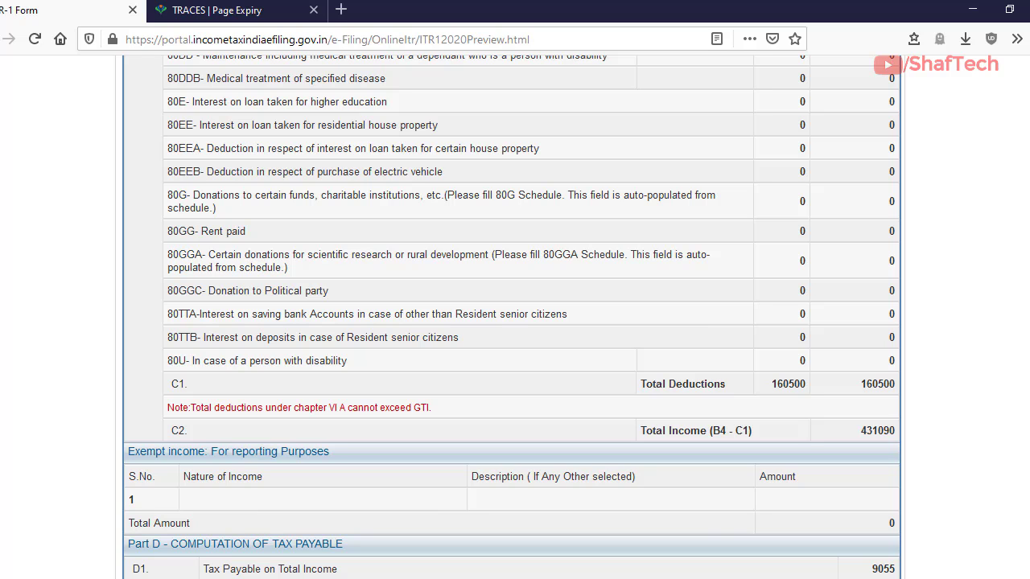
{"action": "key", "text": "End"}
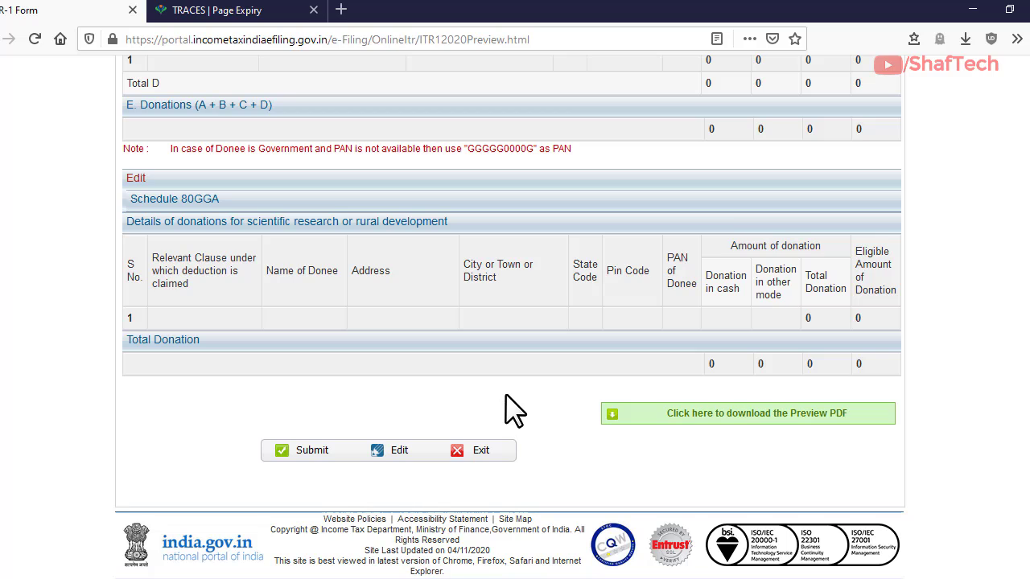
{"action": "left_click", "coordinate": [312, 451]}
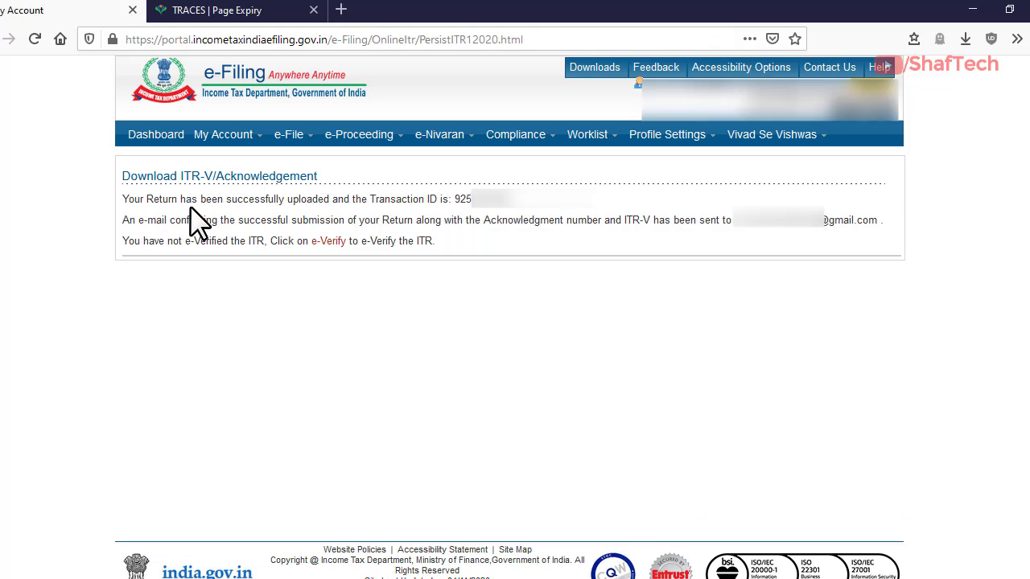